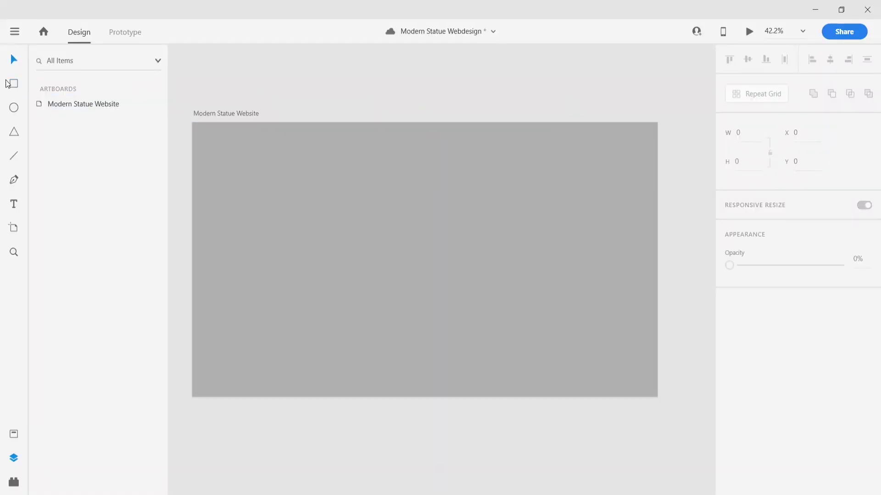
Step: Draw a borderless rectangle at the artboard's top-left filled with gold #D3A13B
key("r")
scroll(267, 118, "up", 5)
left_click_drag(256, 108, 297, 199)
left_click(730, 390)
left_click(752, 361)
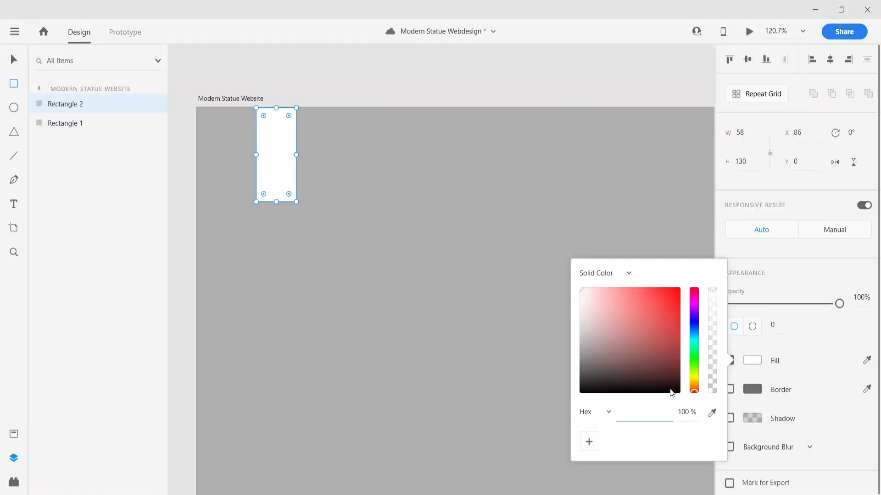
type("D3A13B")
key("Return")
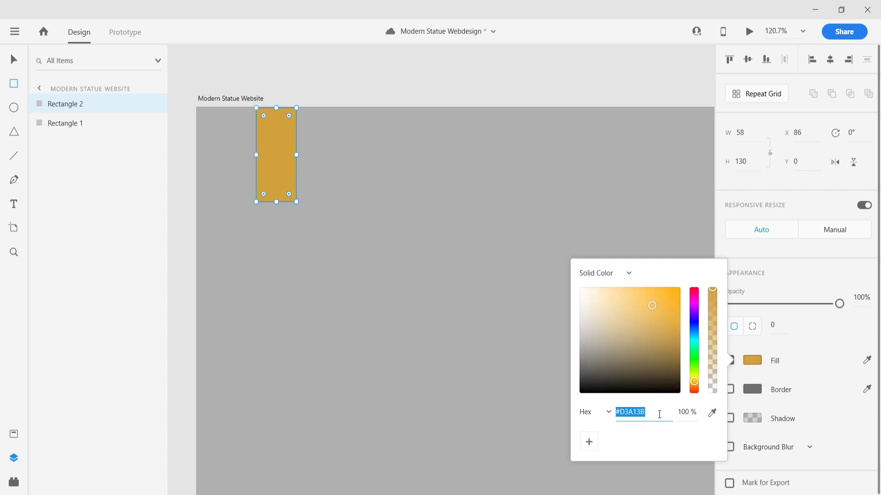
key("Escape")
Step: Duplicate the gold bar twice to the right, recolouring the copies darker gold and pale yellow
key("v")
left_click_drag(283, 135, 320, 136)
left_click(752, 361)
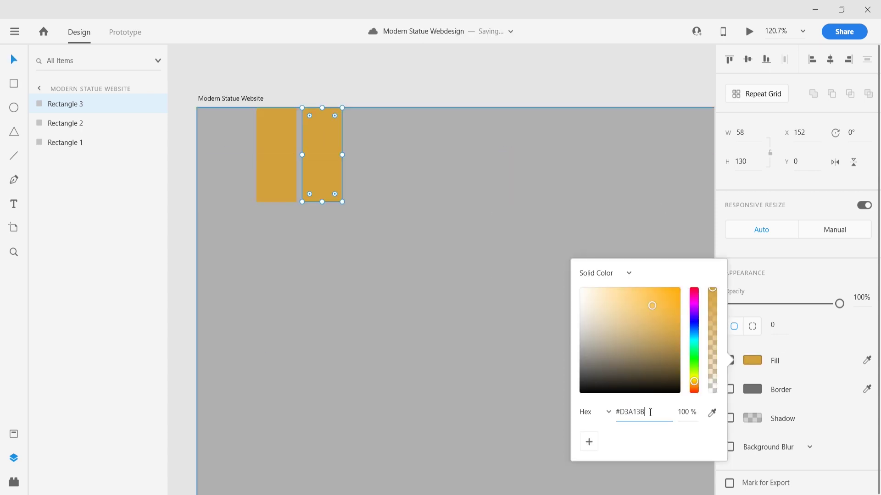
type("D")
key("Return")
left_click_drag(321, 134, 374, 133)
left_click(749, 361)
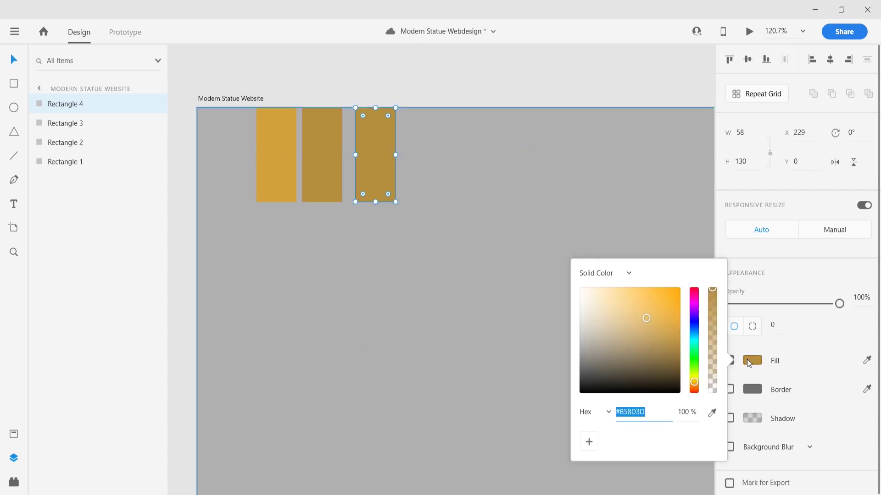
type("F6B5")
key("Return")
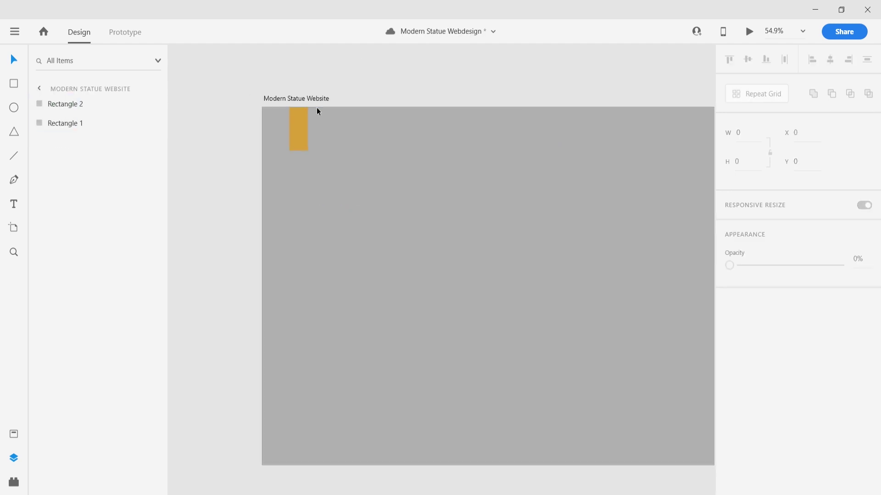
Step: Type a letter B and set its font to Times New Roman
left_click(331, 219)
type("B")
key("ctrl+a")
left_click(791, 298)
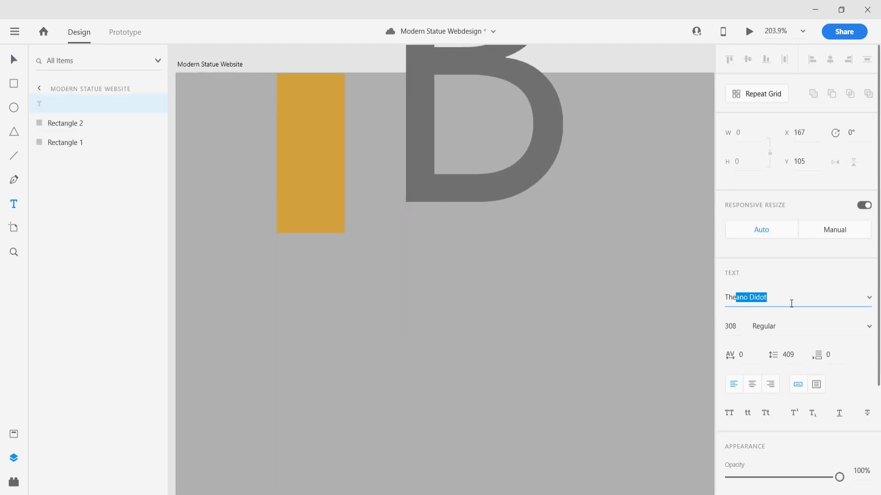
left_click(793, 302)
type("Times")
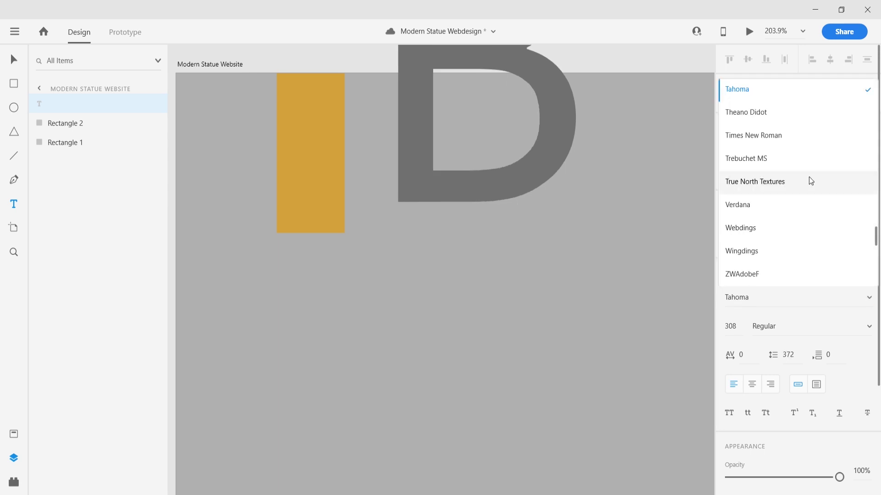
key("Return")
left_click(18, 60)
Step: Resize the B to 54 pt and move it into the gold bar
left_click_drag(473, 468, 474, 246)
left_click_drag(490, 152, 322, 216)
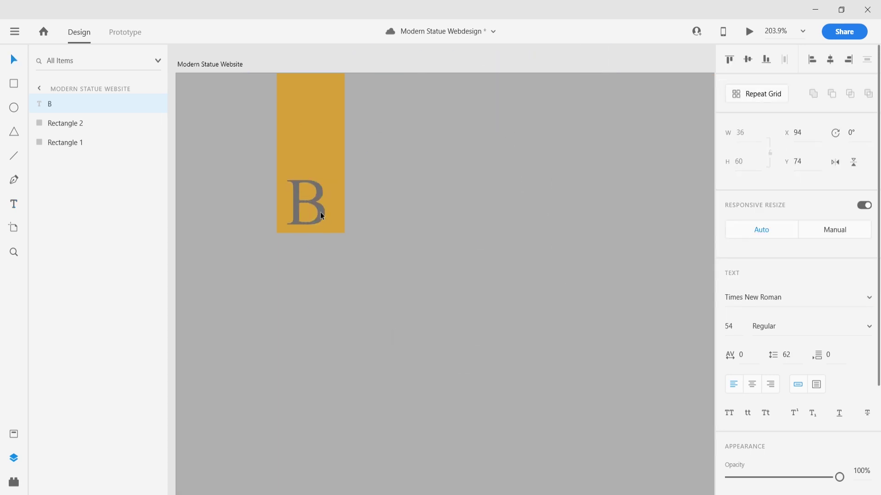
left_click(392, 183)
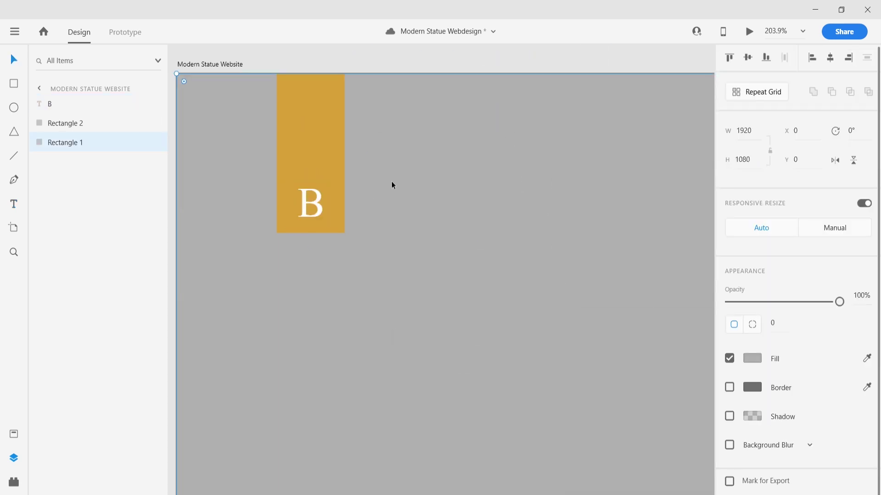
key("Escape")
key("ctrl+0")
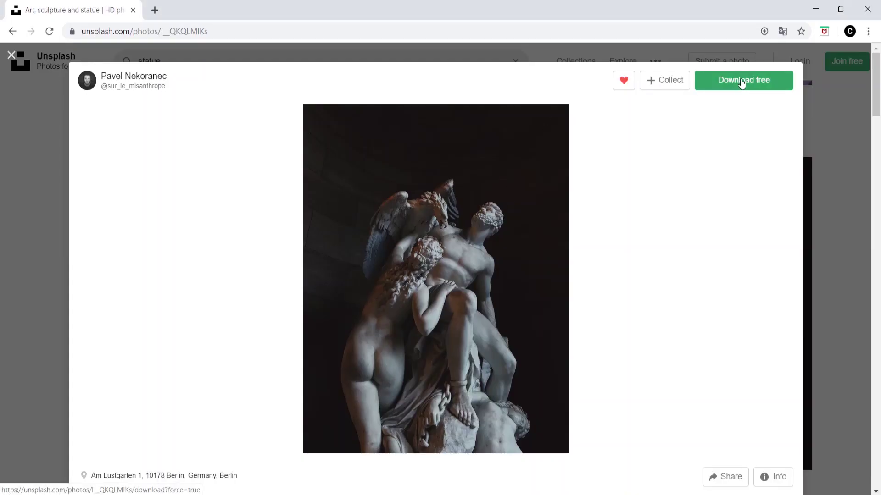
Step: Download the Unsplash statue photo and name its layer Background
left_click(743, 81)
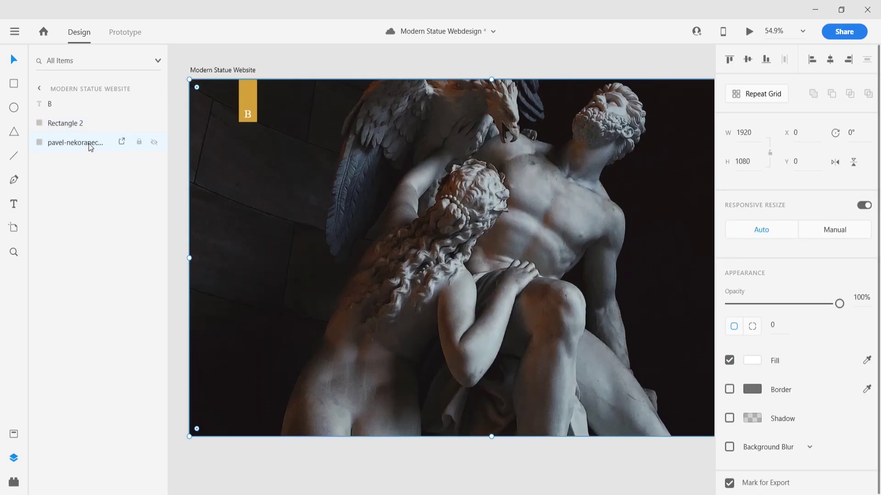
type("ound")
key("Return")
Step: Enlarge the gold bar and its B to 71 × 138, reaching the artboard's top edge
left_click(246, 108)
left_click_drag(257, 122, 262, 132)
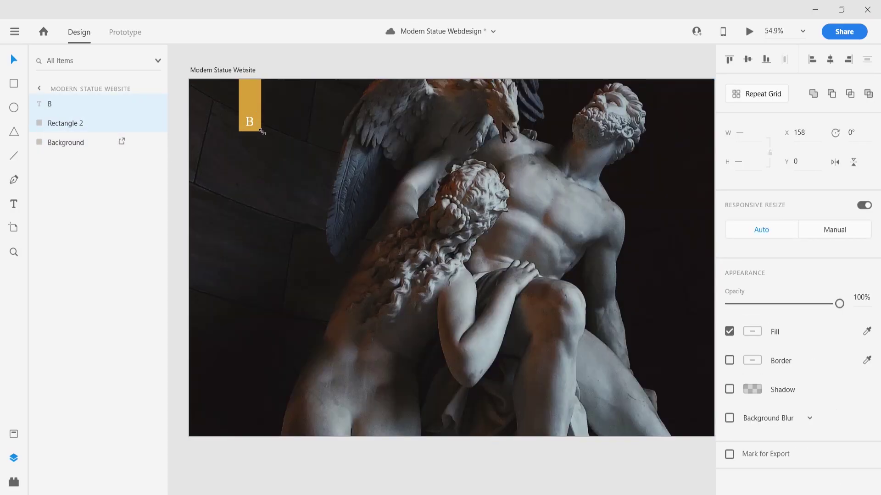
left_click_drag(251, 89, 251, 79)
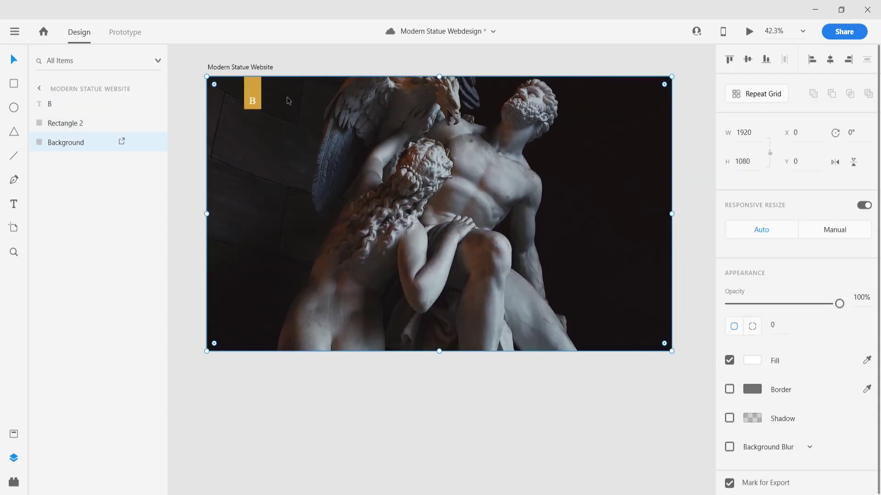
Step: Duplicate the text into History, Commission, Placement and Learn labels beside the B
left_click(236, 106)
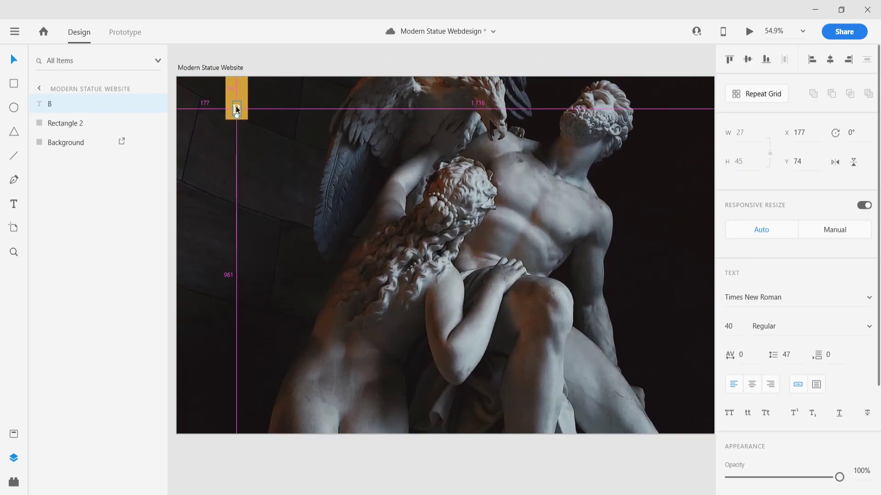
left_click_drag(235, 106, 278, 110)
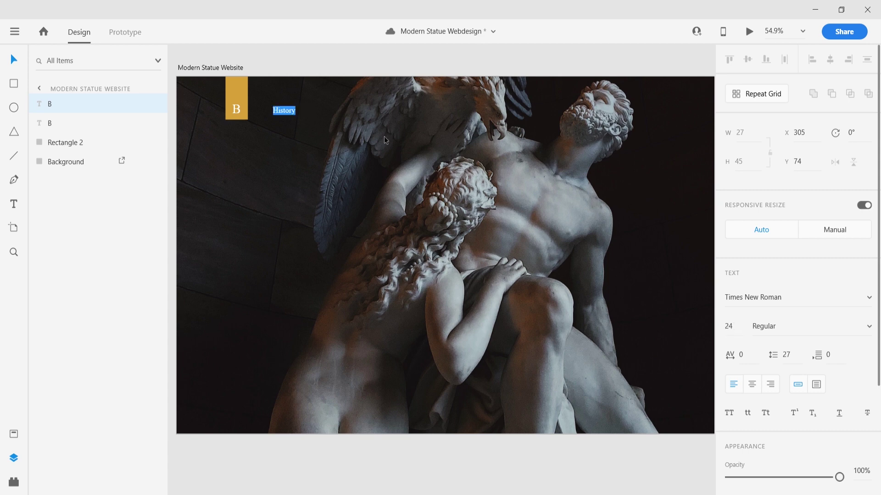
left_click_drag(294, 110, 344, 112)
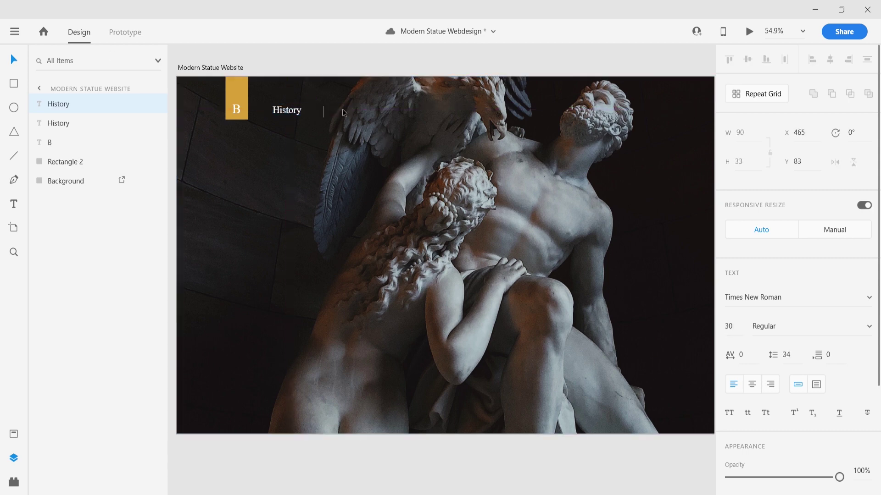
key("Escape")
key("ctrl+d")
key("Escape")
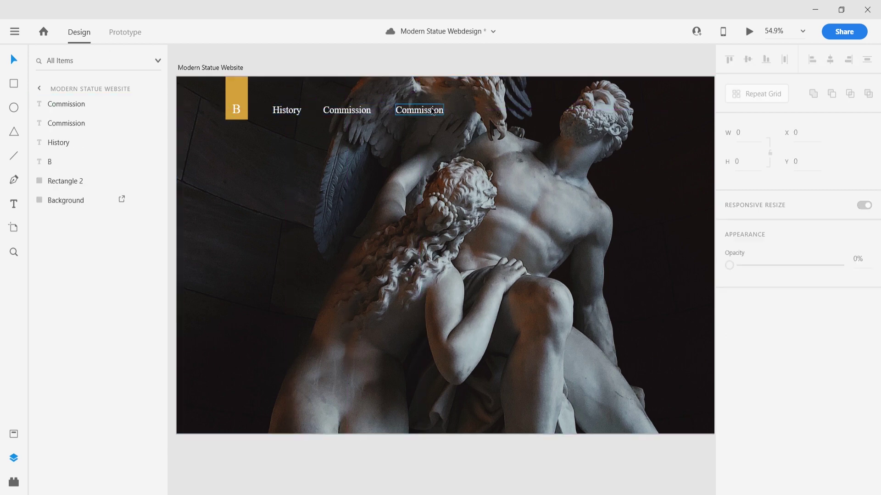
double_click(429, 112)
key("Escape")
left_click_drag(424, 112, 478, 113)
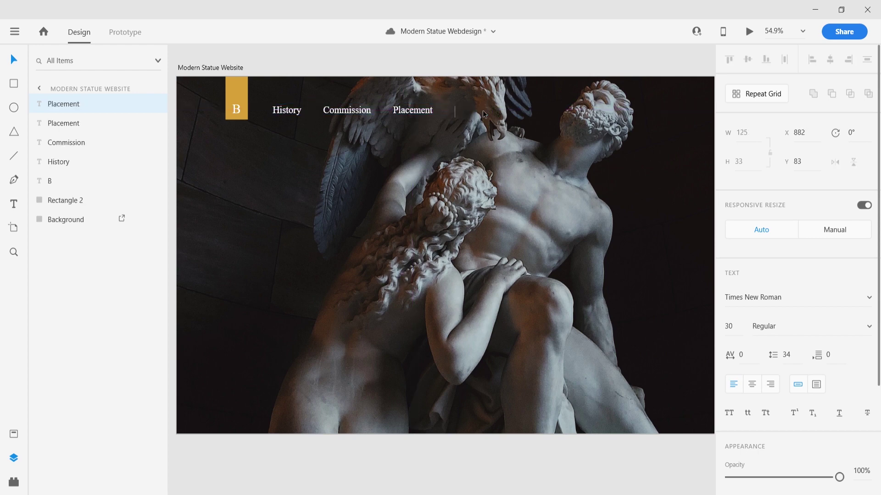
key("Escape")
Step: Draw a full-width top strip with a black-to-transparent linear gradient
key("r")
mouse_move(227, 76)
left_mouse_down()
mouse_move(641, 143)
mouse_move(693, 144)
left_mouse_up()
left_click(752, 360)
left_click_drag(712, 321, 712, 430)
left_click(634, 365)
left_click_drag(605, 390, 568, 431)
key("Escape")
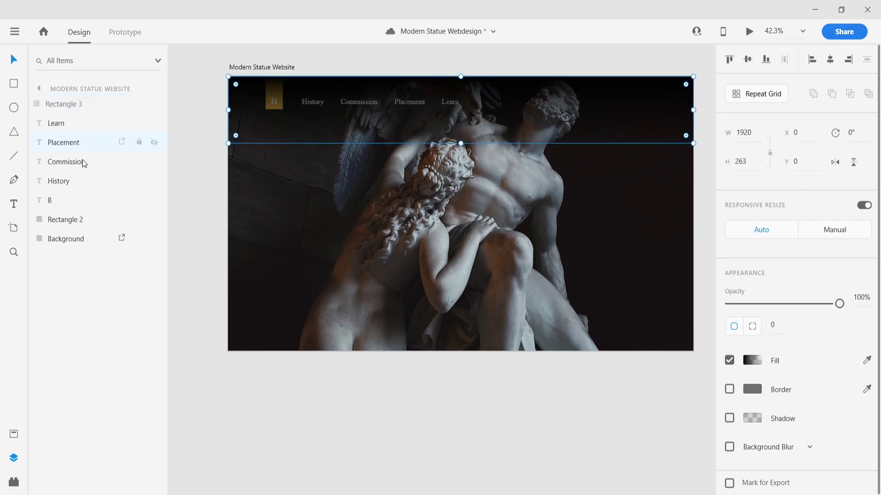
left_click(202, 120)
scroll(241, 164, "up", 3)
scroll(302, 131, "down", 3)
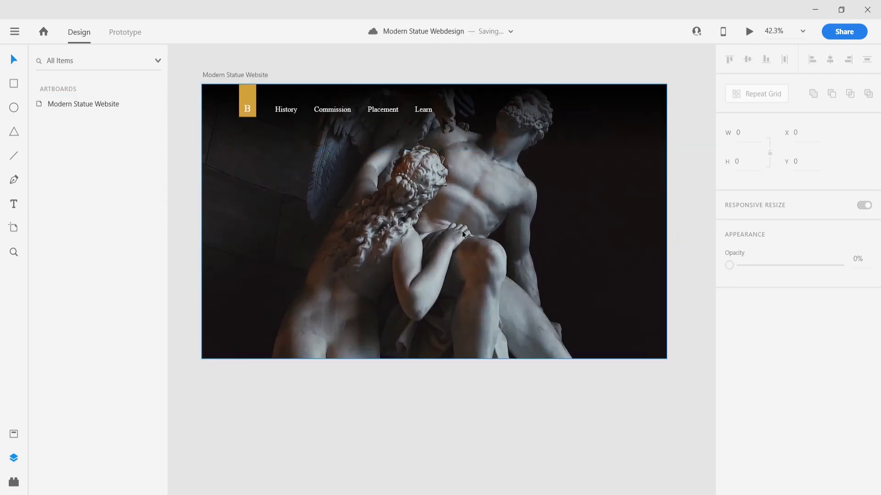
Step: Change the text's font to Montserrat SemiBold and nudge it slightly lower
double_click(247, 109)
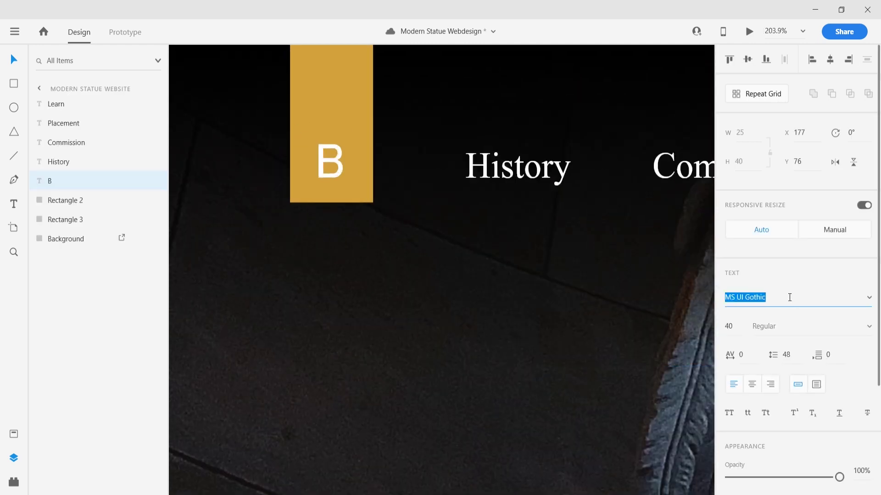
key("Down")
left_click(789, 327)
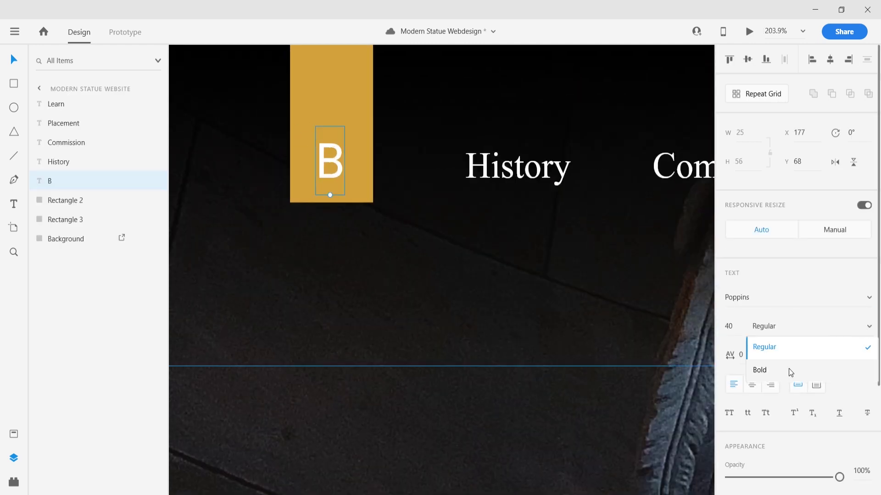
left_click(789, 368)
left_click(743, 302)
type("nt")
key("Return")
left_click(789, 326)
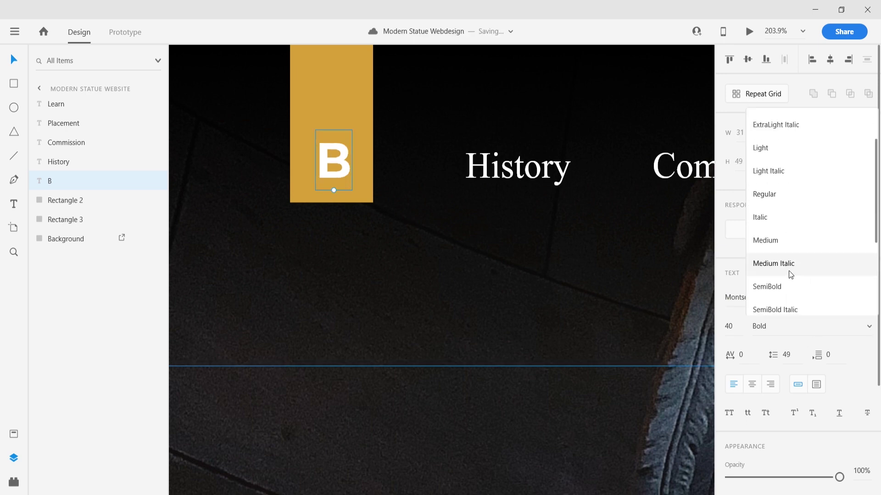
left_click(779, 285)
scroll(454, 206, "down", 5)
left_click_drag(381, 183, 381, 186)
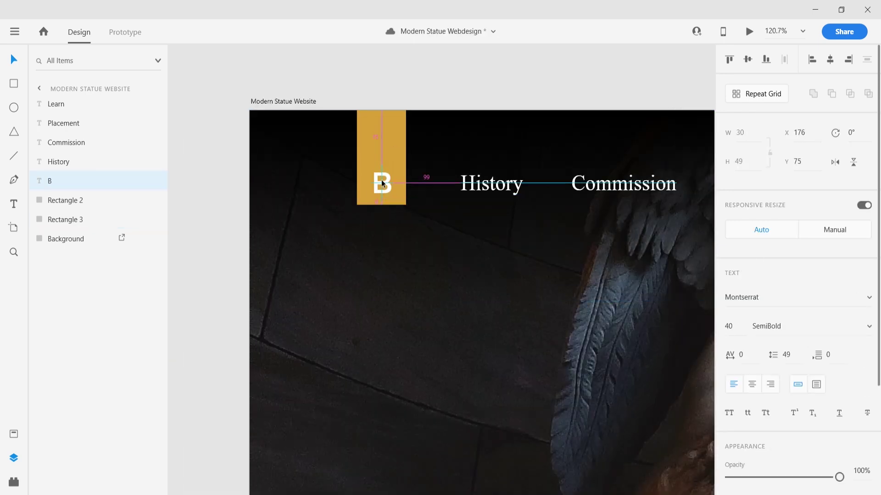
Step: Make the Berlin headline bold and position it at the hero's left
key("ctrl+0")
left_click(787, 300)
type("Segoe UI")
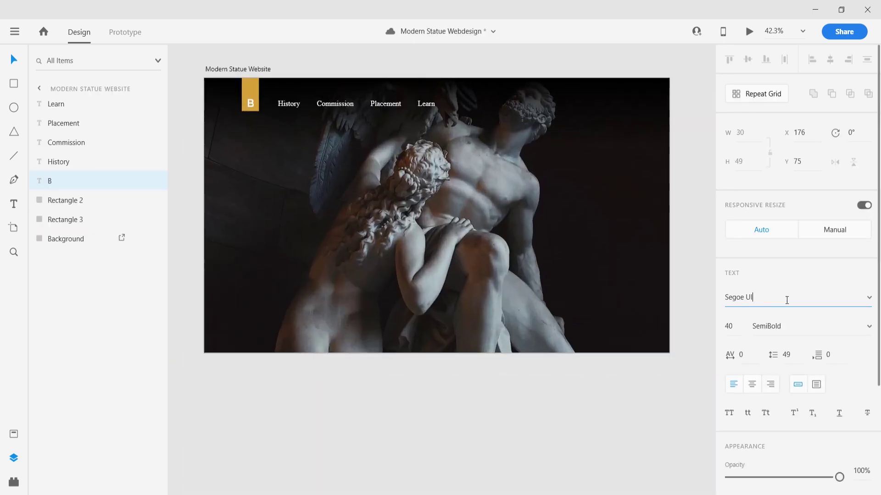
left_click(821, 326)
left_click(826, 229)
left_click(789, 326)
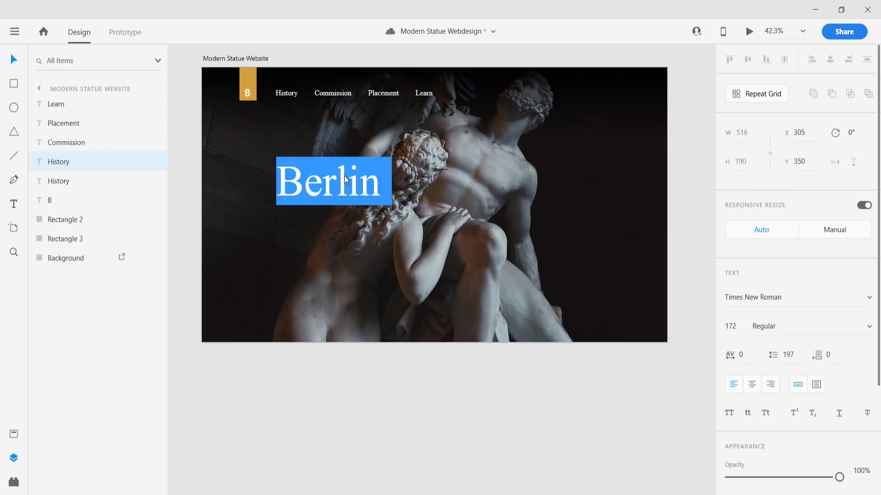
key("Escape")
mouse_move(345, 181)
left_mouse_down()
mouse_move(592, 206)
mouse_move(315, 179)
left_mouse_up()
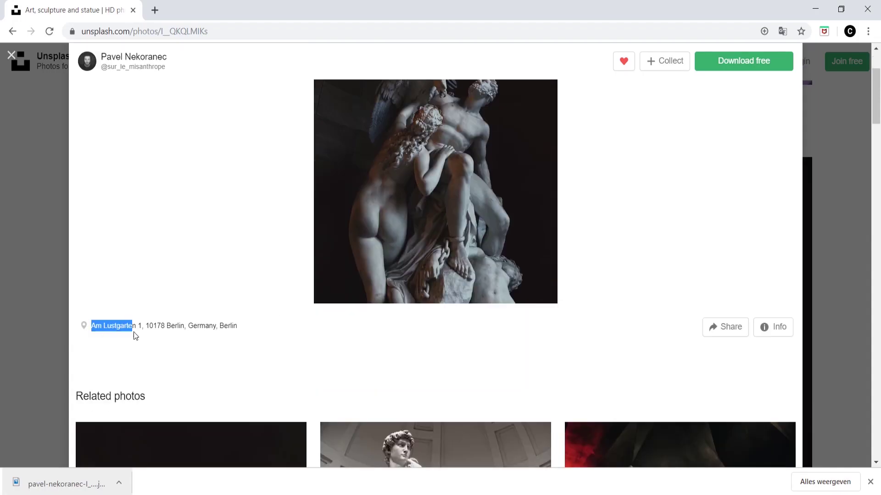
Step: Paste the Am Lustgarten subtitle under Berlin and draw a square photo placeholder
type("Am Lustgarten")
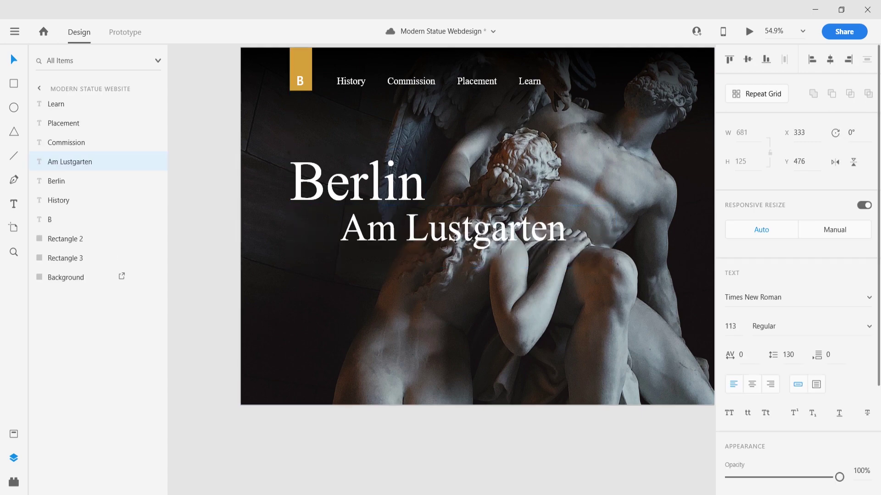
key("Escape")
scroll(230, 219, "down", 2)
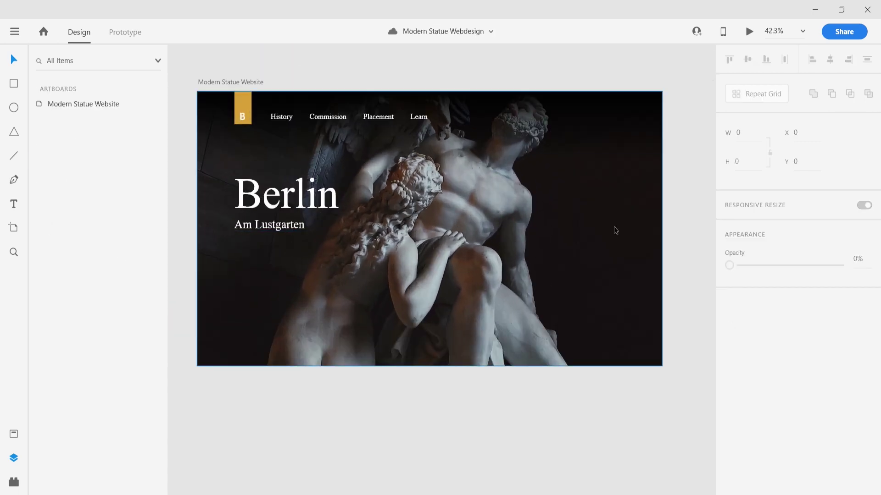
key("r")
left_click_drag(472, 212, 590, 338)
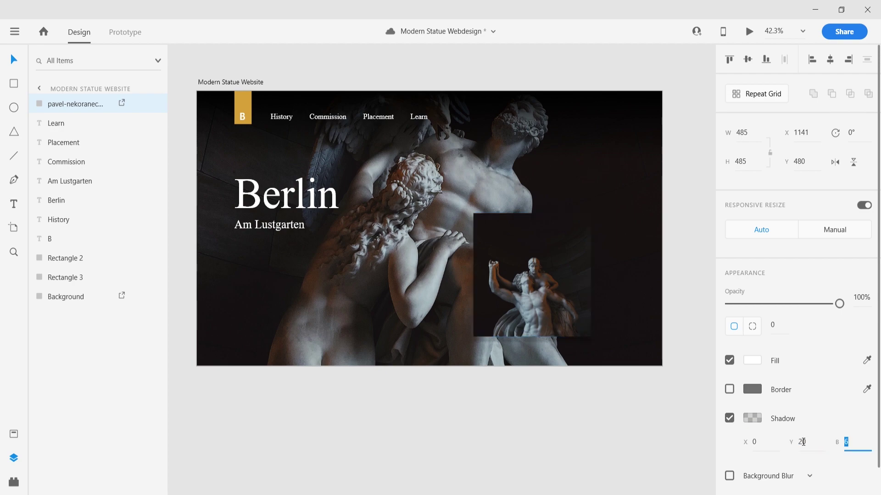
Step: Deselect the finished statue photo card with its drop shadow
left_click(546, 453)
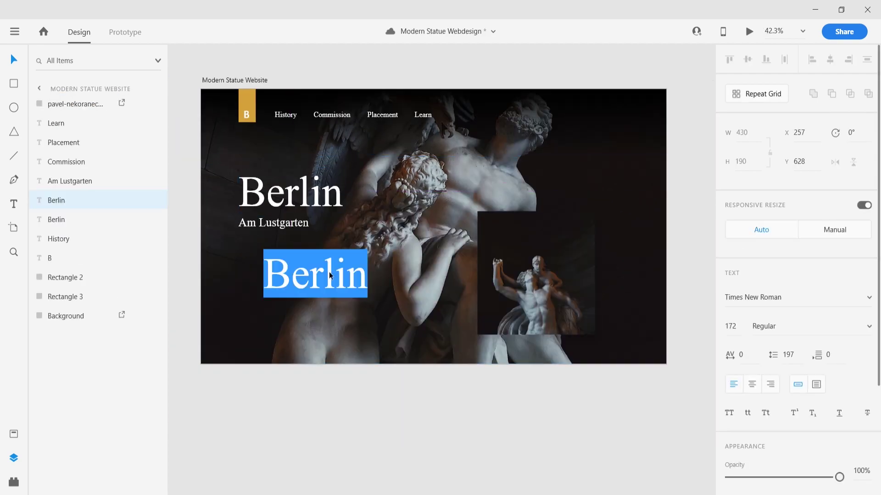
Step: Type 01, move it to the hero's upper right, and draw a small gold block lower left
type("01")
left_click_drag(294, 270, 615, 200)
key("Escape")
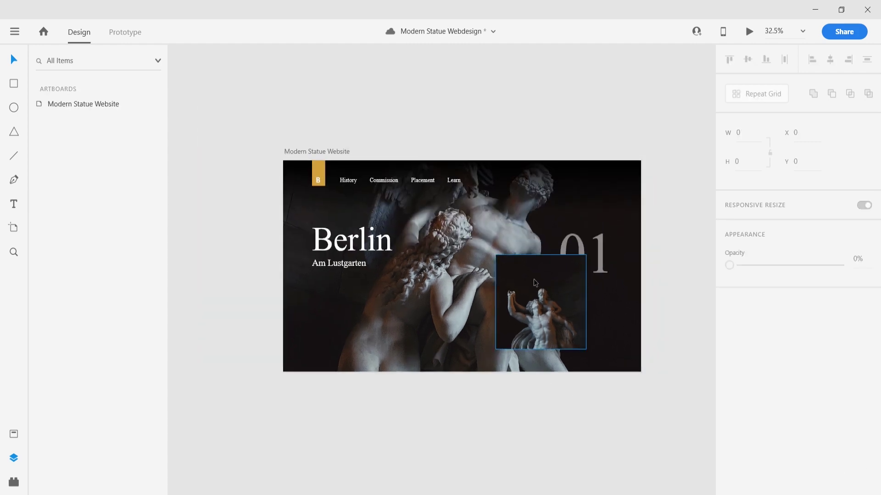
left_click_drag(252, 201, 282, 337)
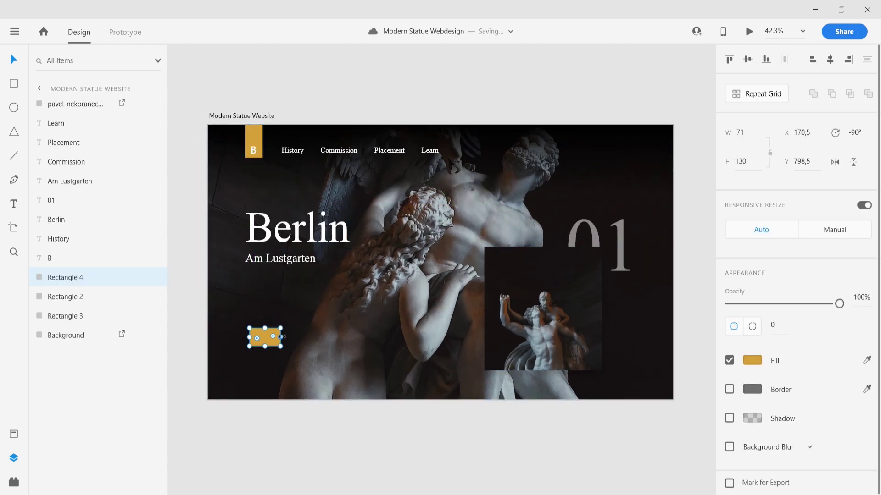
left_click(190, 255)
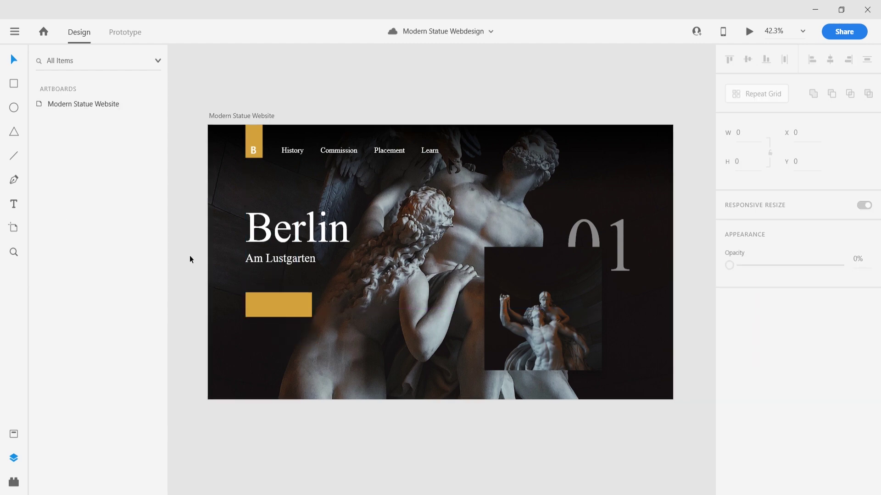
Step: Copy the subtitle onto the gold block, retype it as 'Learn more', and nudge it up
left_click(278, 304)
mouse_move(281, 258)
left_mouse_down()
mouse_move(292, 309)
mouse_move(354, 295)
left_mouse_up()
double_click(292, 310)
type("Learn more")
scroll(409, 264, "up", 2)
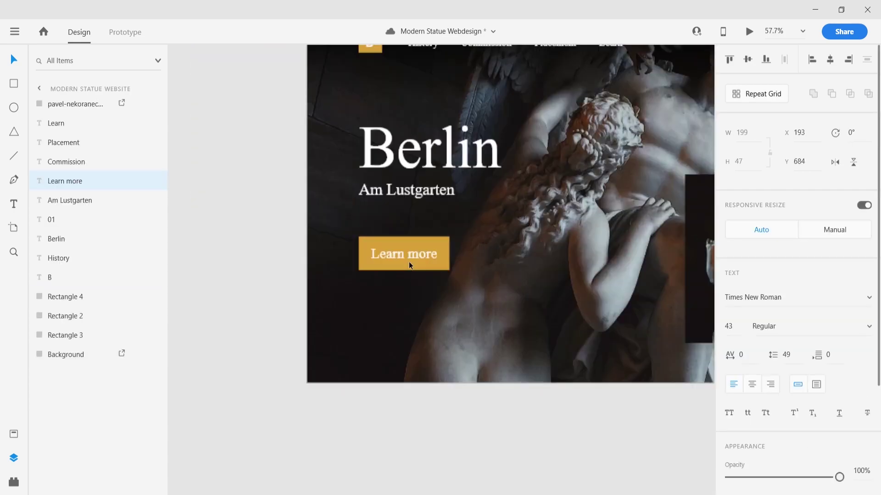
scroll(410, 265, "up", 4)
left_click(403, 246)
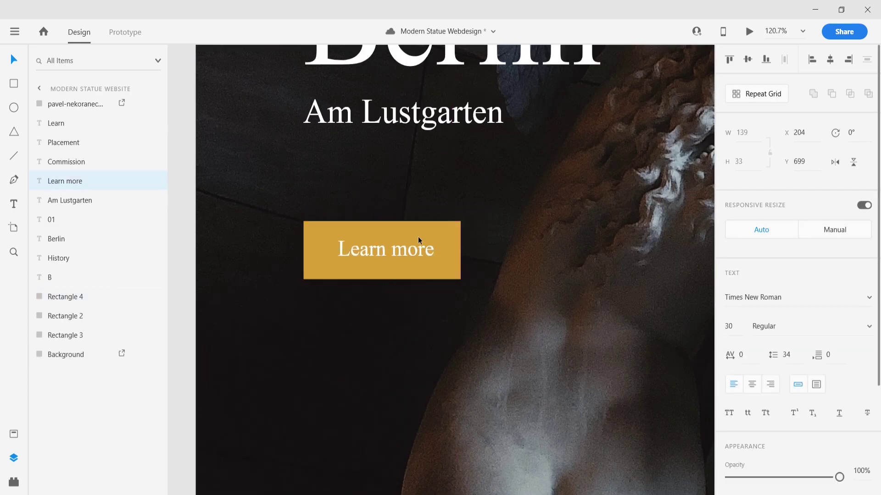
scroll(271, 234, "down", 6)
left_click_drag(326, 235, 339, 224)
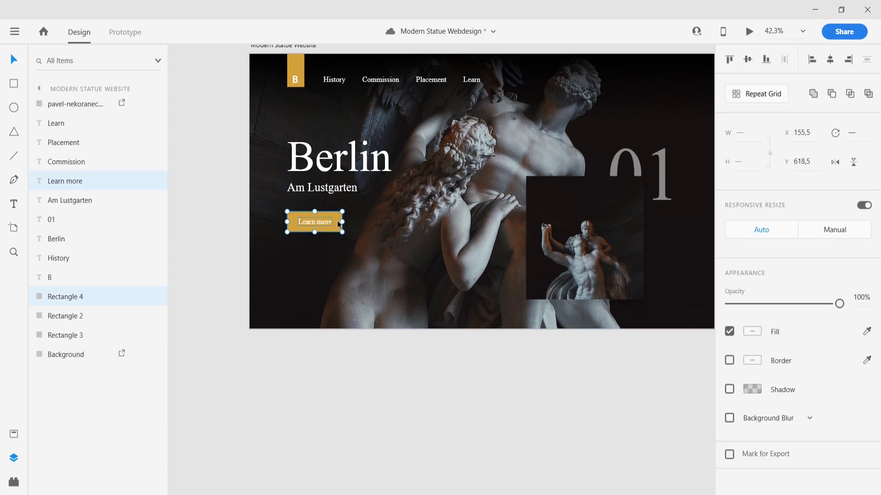
Step: Group the block with its label and move it onto the photo card's lower right
right_click(92, 179)
left_click(119, 284)
left_click_drag(321, 226, 635, 253)
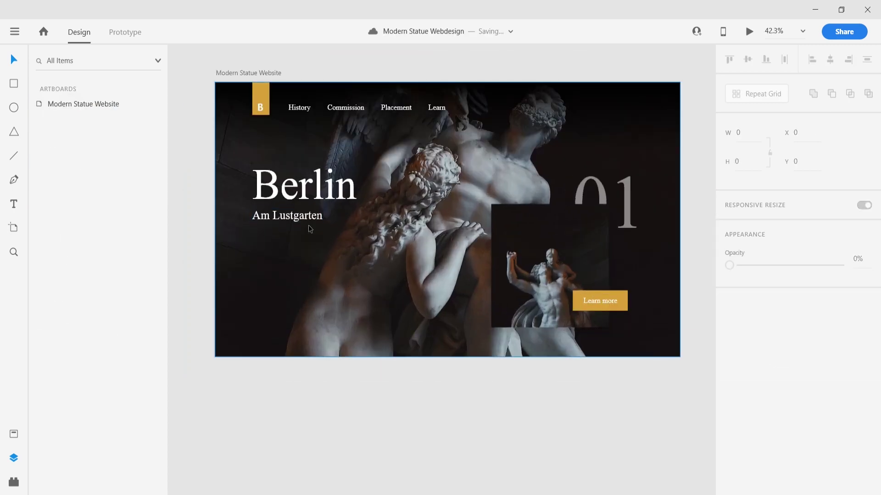
left_click(530, 397)
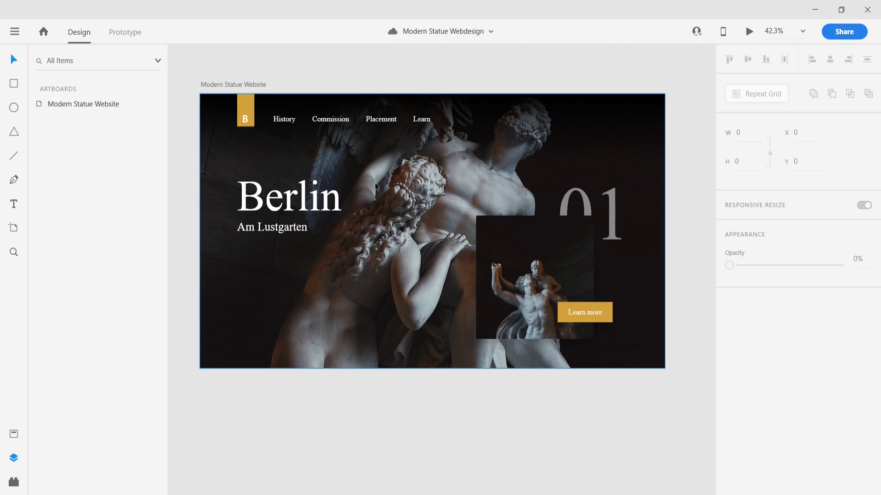
Step: Draw a circle at the hero's left with no fill and a white outline
key("e")
scroll(204, 195, "up", 3)
scroll(203, 195, "up", 2)
left_click_drag(213, 193, 286, 231)
scroll(187, 198, "up", 4)
left_click(729, 331)
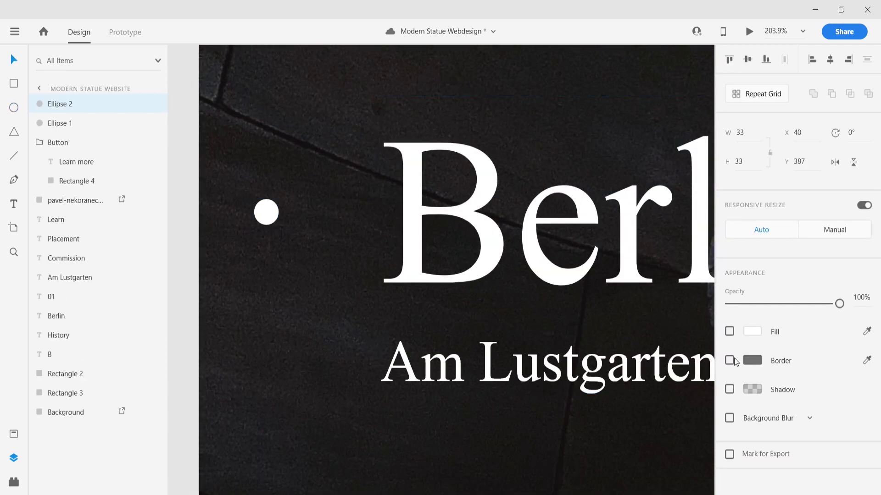
left_click(752, 361)
left_click(321, 185)
scroll(321, 185, "up", 3)
Step: Adjust the inner dot's size and fade the outer ring to 45% opacity
left_click(384, 228)
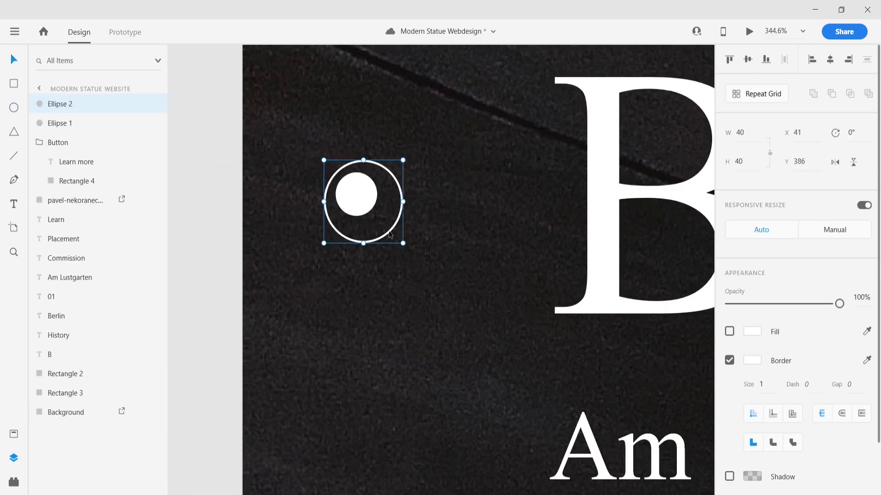
left_click(356, 194)
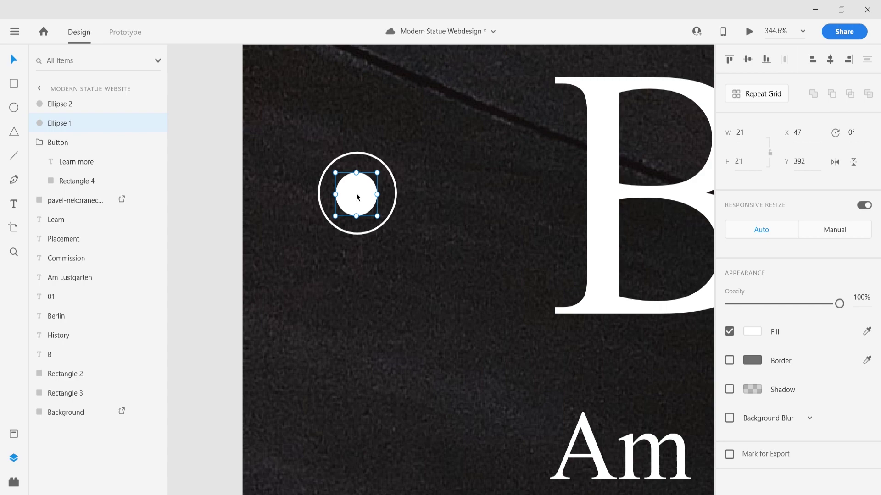
left_click(739, 133)
left_click(382, 227)
left_click_drag(840, 304, 780, 305)
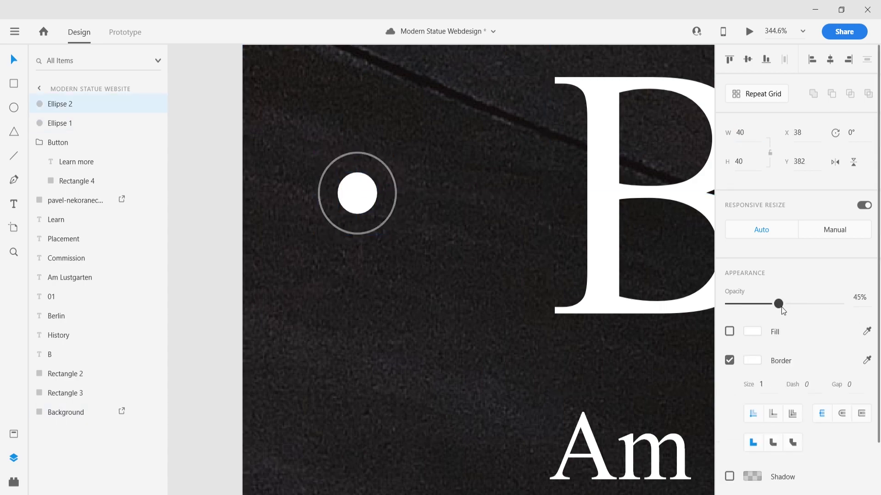
left_click(204, 213)
Step: Place two smaller dot copies below the ring, dimmed to 55% opacity
scroll(205, 212, "down", 3)
left_click_drag(262, 181, 265, 287)
left_click(262, 234, "shift")
left_click_drag(274, 224, 268, 231)
key("5")
key("5")
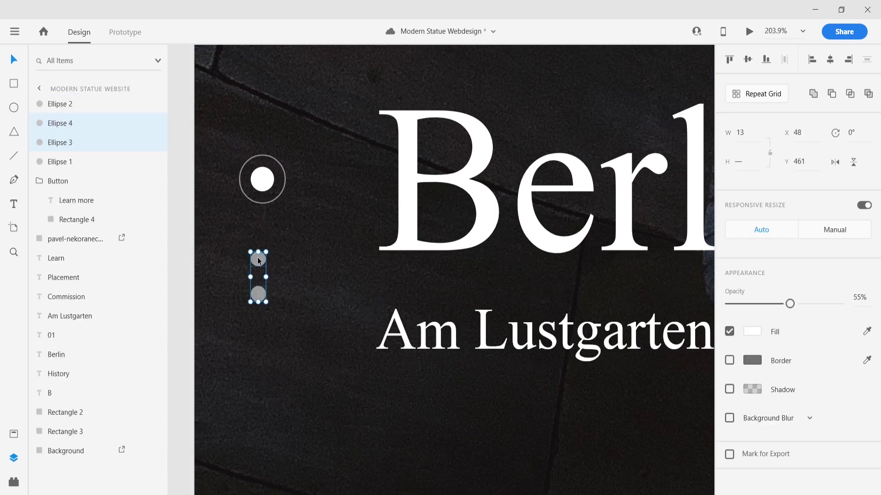
Step: Space the lower dots evenly under the ring and select all four indicator circles
left_click(259, 261)
mouse_move(258, 294)
left_mouse_down()
mouse_move(258, 258)
mouse_move(259, 301)
left_mouse_up()
left_click_drag(259, 261, 263, 205)
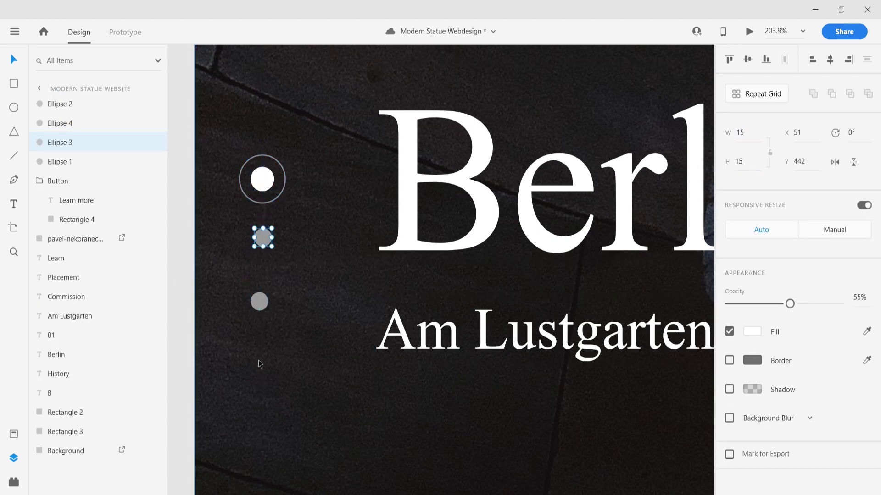
left_click_drag(264, 299, 264, 293)
key("ctrl+0")
left_click(263, 236)
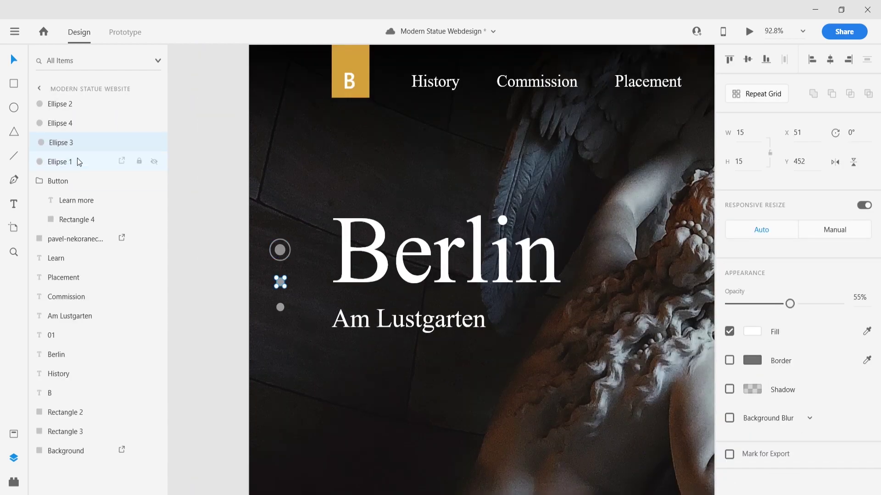
left_click(77, 161, "shift")
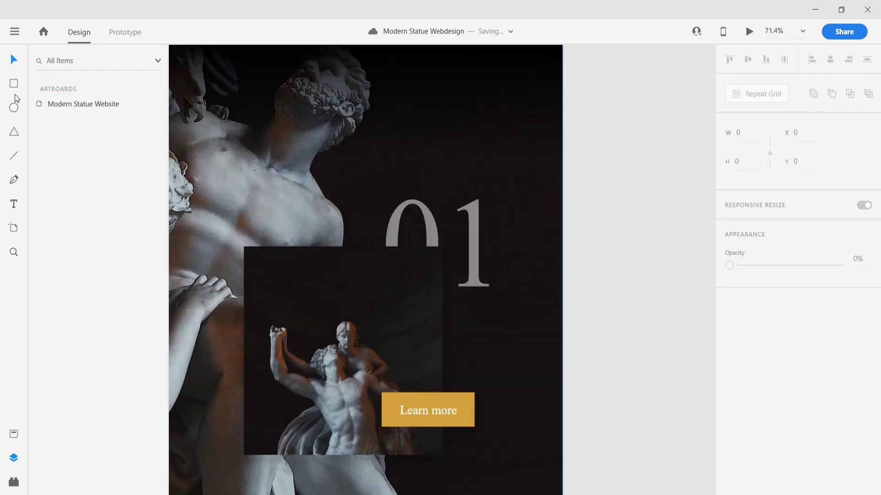
Step: Draw a thin gold bar at the right edge and arrange duplicated grey tick bars
left_click_drag(523, 170, 569, 173)
key("ctrl+d")
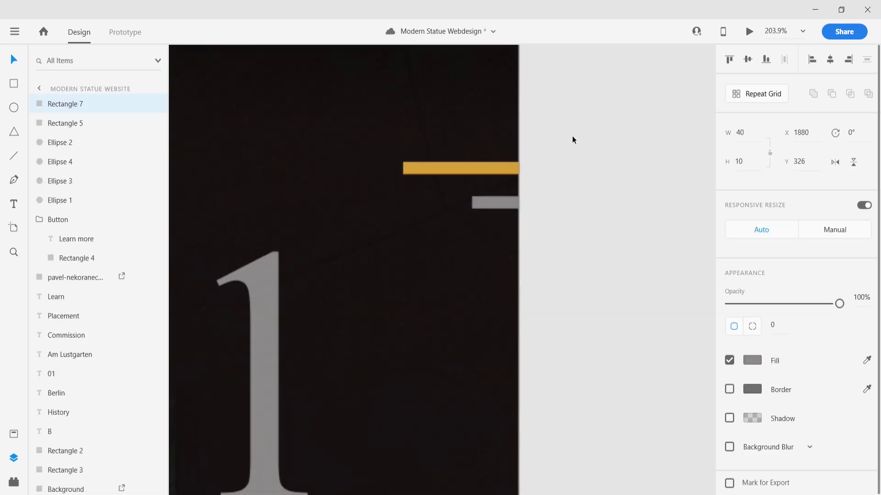
left_click(756, 93)
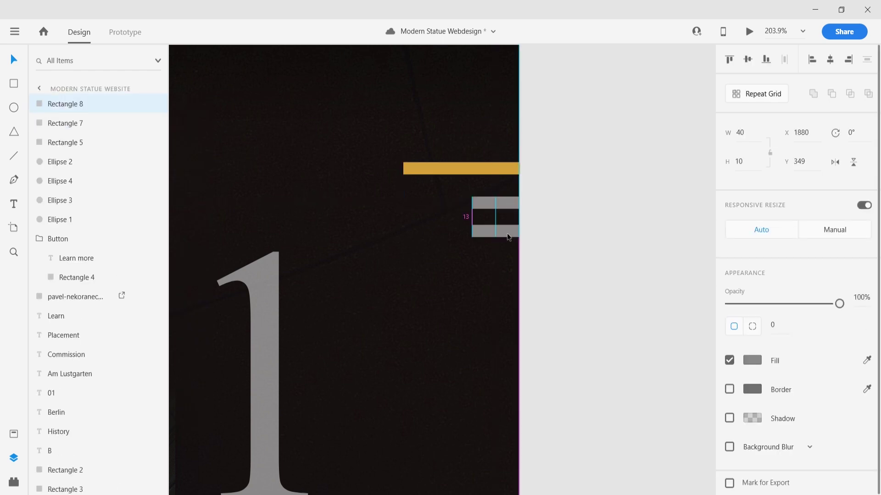
mouse_move(507, 234)
left_mouse_down()
mouse_move(507, 187)
mouse_move(507, 277)
left_mouse_up()
left_click(505, 230)
left_click(507, 203, "shift")
Step: Turn the ruler's tick and gold bars into a Repeat Grid extended down the edge
scroll(482, 173, "down", 5)
left_click_drag(518, 247, 452, 165)
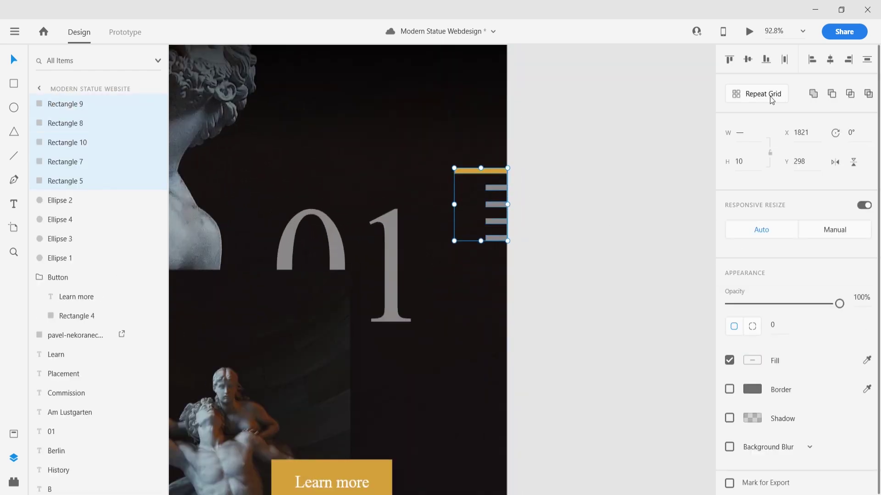
scroll(535, 257, "down", 2)
key("ctrl+d")
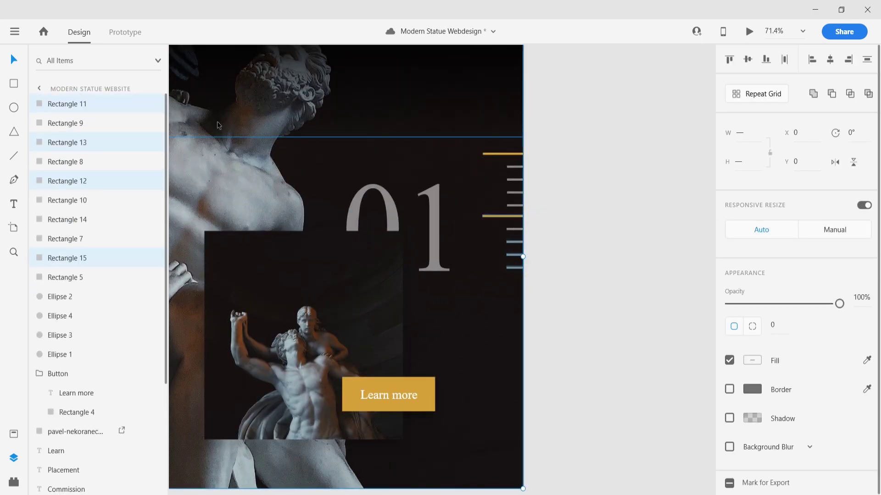
mouse_move(515, 195)
left_mouse_down()
mouse_move(515, 232)
mouse_move(479, 270)
left_mouse_up()
key("ctrl+r")
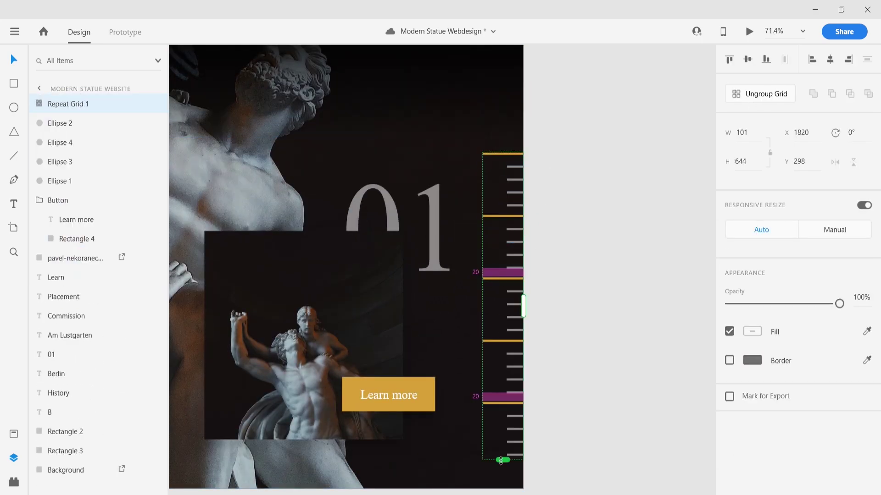
left_click_drag(512, 190, 512, 180)
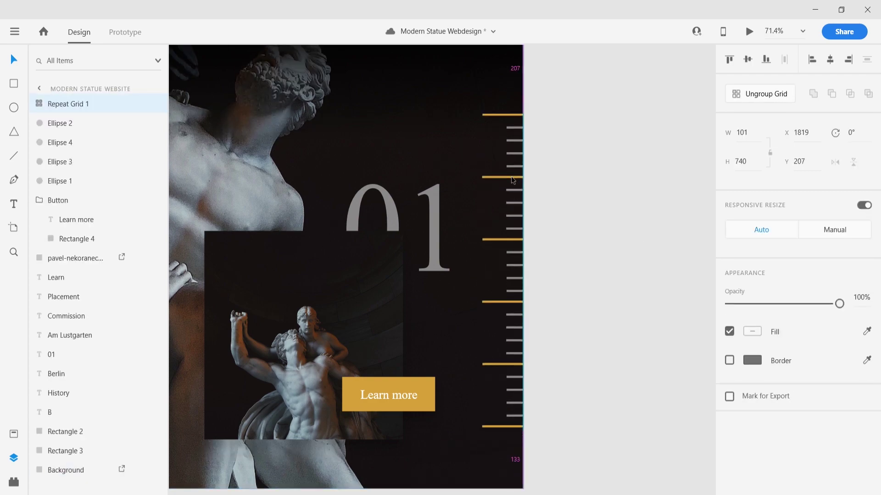
Step: Lower one gold bar's opacity inside the repeated ruler to about 55%
key("ctrl+0")
key("Escape")
scroll(692, 174, "up", 3)
scroll(564, 158, "up", 3)
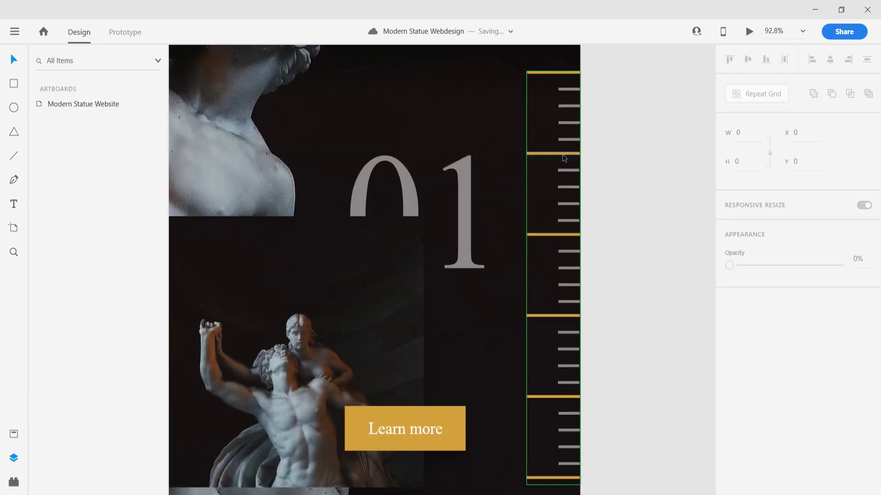
double_click(564, 153)
left_click_drag(843, 304, 788, 303)
key("Tab")
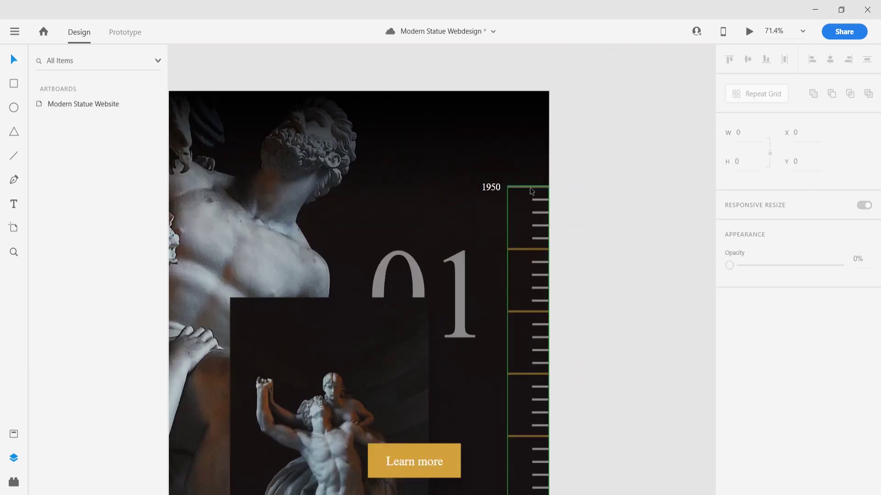
Step: Duplicate a year label further down the ruler for editing
right_click(99, 131)
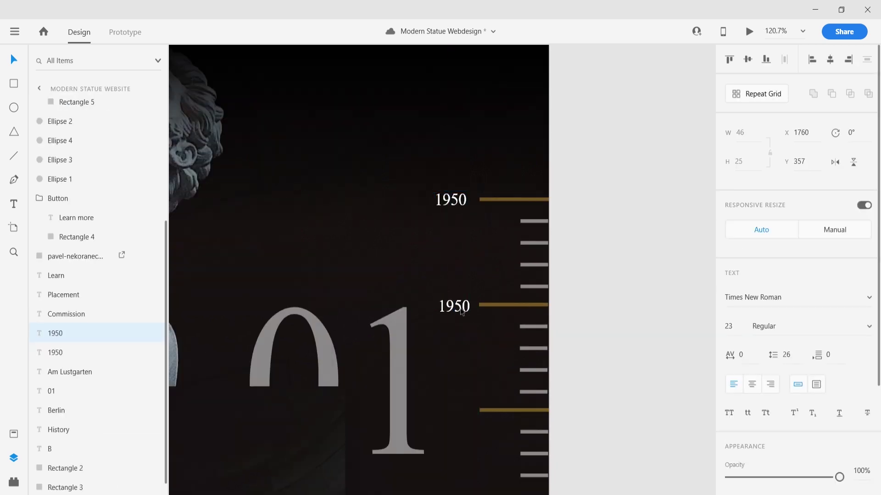
scroll(645, 254, "down", 1)
left_click_drag(450, 283, 450, 389)
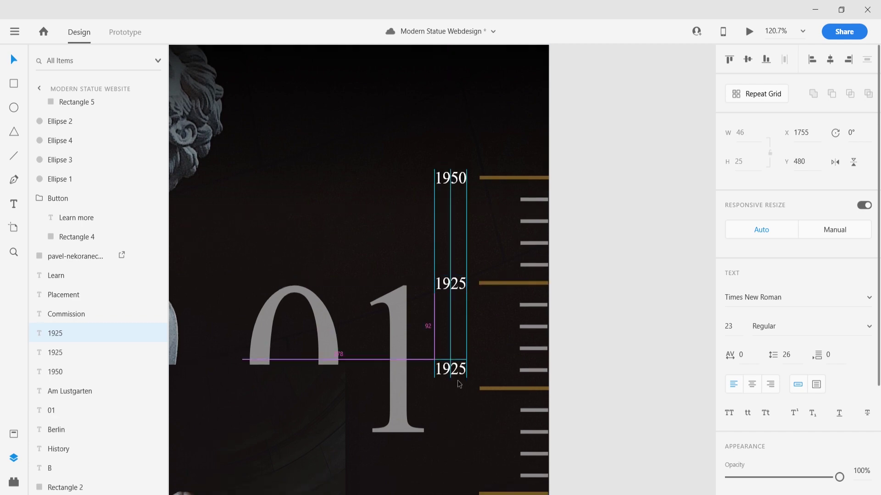
double_click(463, 389)
type("1900")
key("ctrl+0")
Step: Shift the 01 numeral, statue image and Learn more button slightly left
left_click(492, 212)
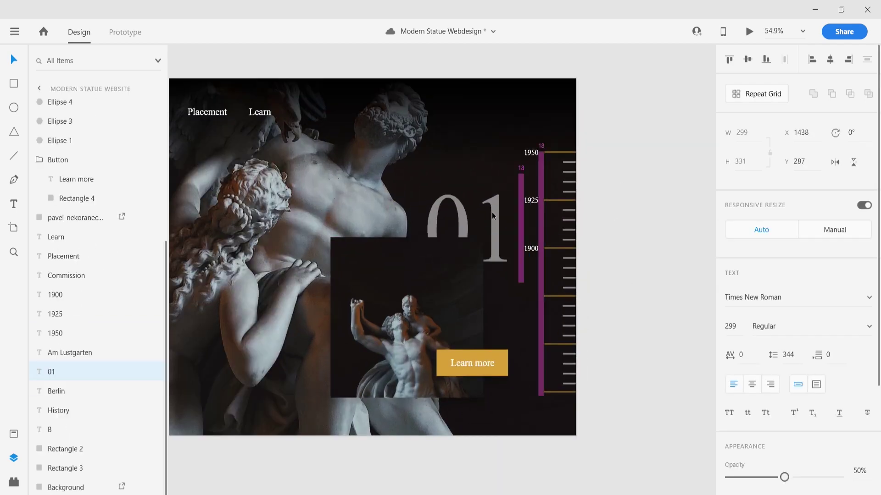
left_click(413, 275, "shift")
left_click(472, 309, "shift")
left_click_drag(478, 309, 472, 309)
left_click(574, 247)
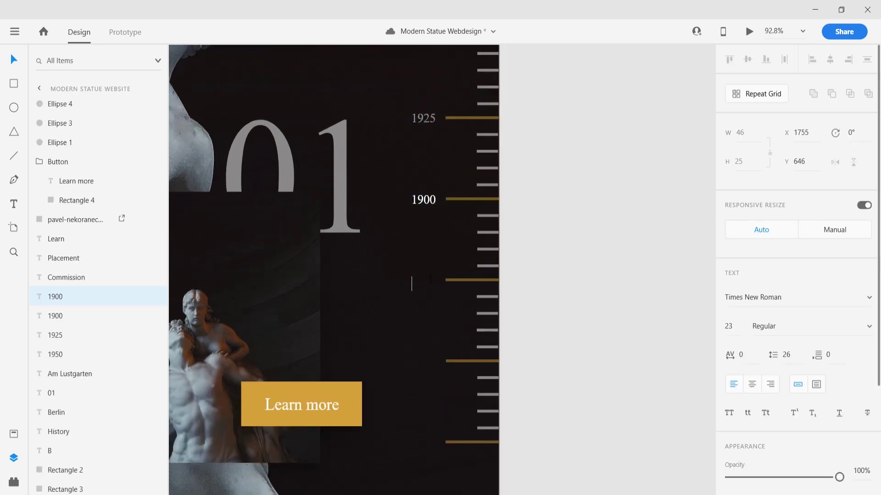
left_click(569, 251)
Step: Duplicate the 1850 label below as 1825 and select both lower labels
scroll(504, 257, "down", 1)
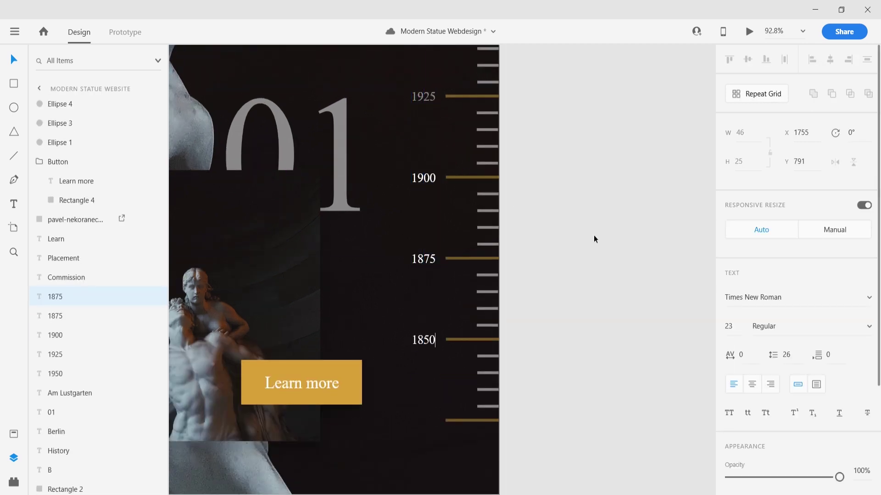
scroll(593, 235, "up", 5)
scroll(505, 291, "down", 3)
scroll(587, 288, "down", 2)
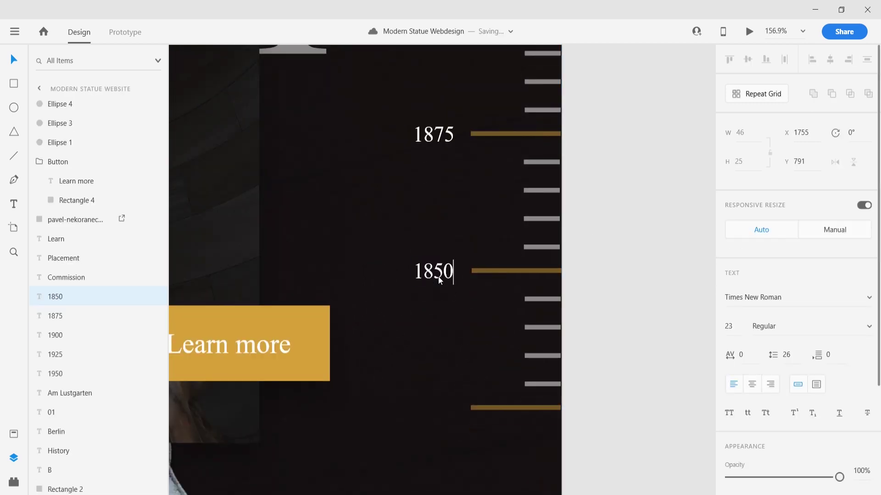
key("Escape")
key("ctrl+d")
double_click(433, 408)
type("1825")
scroll(568, 334, "down", 5)
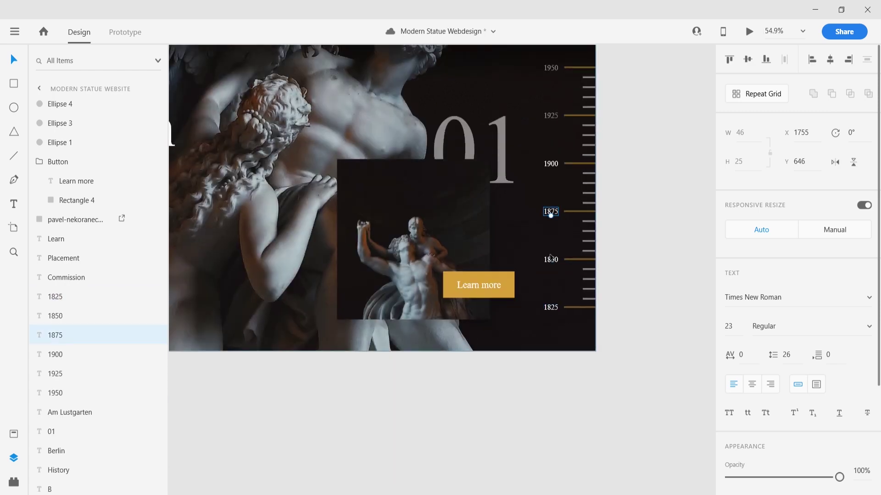
left_click(550, 259, "shift")
left_click(550, 307, "shift")
scroll(589, 268, "up", 3)
Step: Draw a 100-wide gold bar and place it on the 1900 mark
key("r")
mouse_move(402, 155)
left_mouse_down()
mouse_move(422, 160)
mouse_move(579, 96)
left_mouse_up()
left_click(748, 132)
type("100")
key("Tab")
left_click(866, 360)
left_click(402, 296)
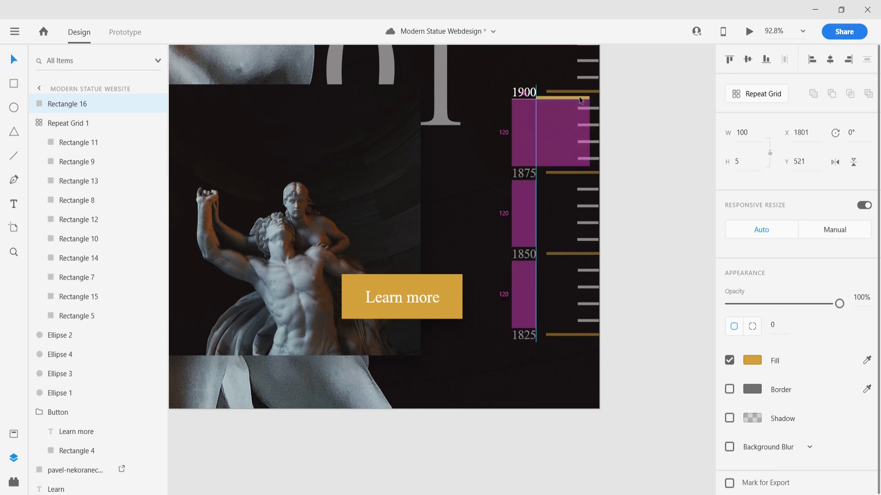
scroll(535, 134, "up", 4)
Step: Select individual short tick bars and a gold bar inside the repeated ruler
left_click(571, 131)
double_click(507, 161)
scroll(476, 178, "up", 3)
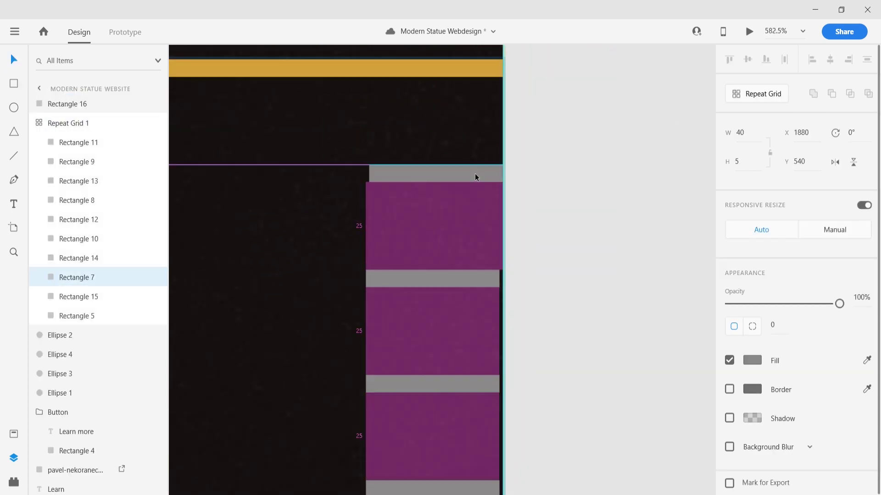
scroll(524, 223, "down", 2)
left_click(524, 273)
scroll(524, 272, "up", 4)
left_click(592, 250)
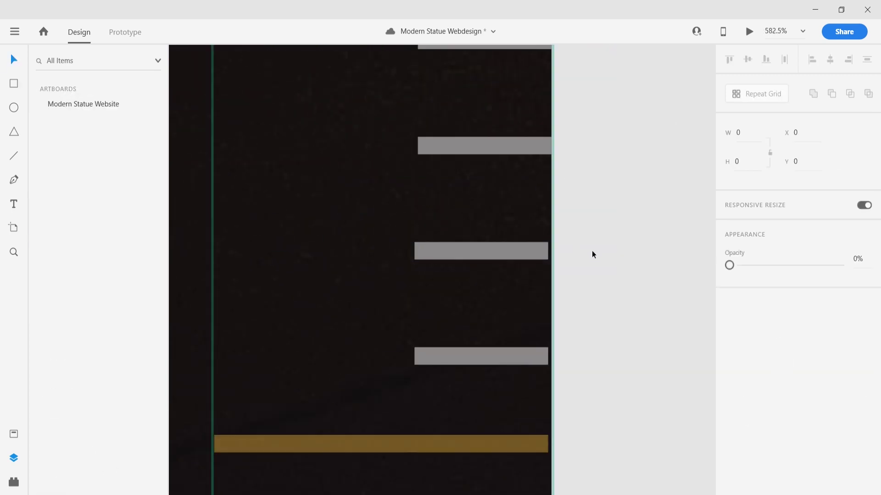
double_click(541, 250)
scroll(533, 354, "down", 5)
scroll(532, 149, "up", 1)
left_click(513, 91)
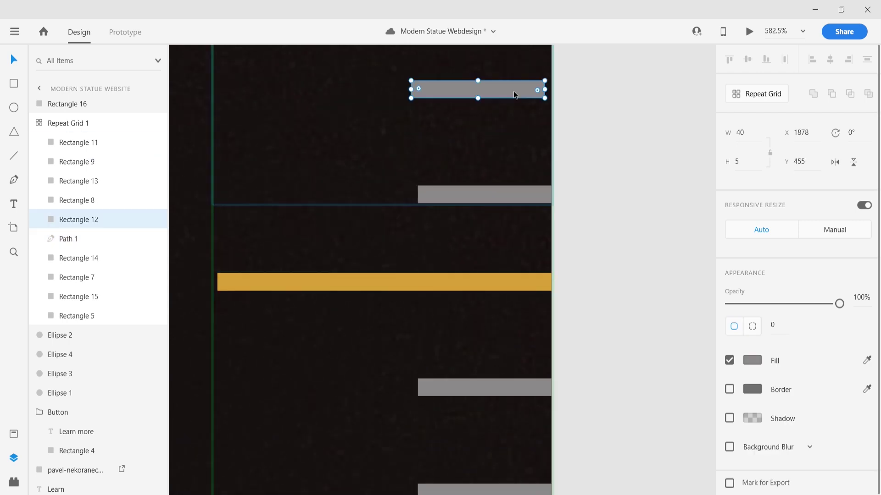
scroll(503, 118, "up", 3)
scroll(557, 105, "up", 2)
scroll(541, 124, "down", 3)
left_click(532, 178)
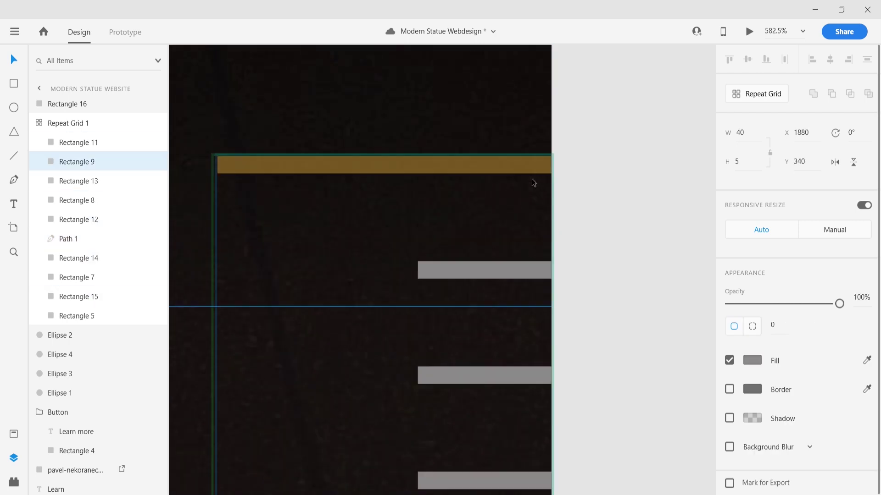
scroll(532, 178, "up", 3)
scroll(532, 188, "down", 4)
scroll(532, 194, "up", 1)
scroll(533, 194, "up", 4)
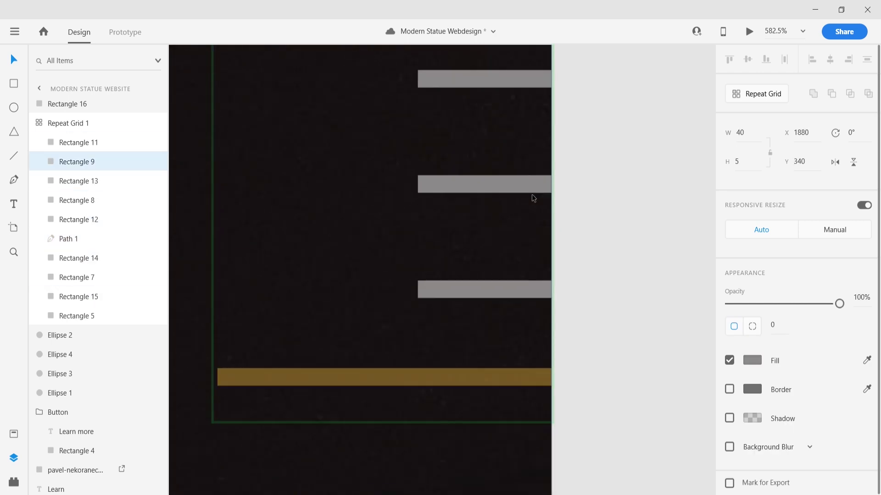
Step: Select the ruler's gold bars, including the top 1950 bar and its label
left_click(532, 194)
scroll(628, 173, "down", 10)
scroll(629, 146, "down", 2)
scroll(554, 115, "up", 3)
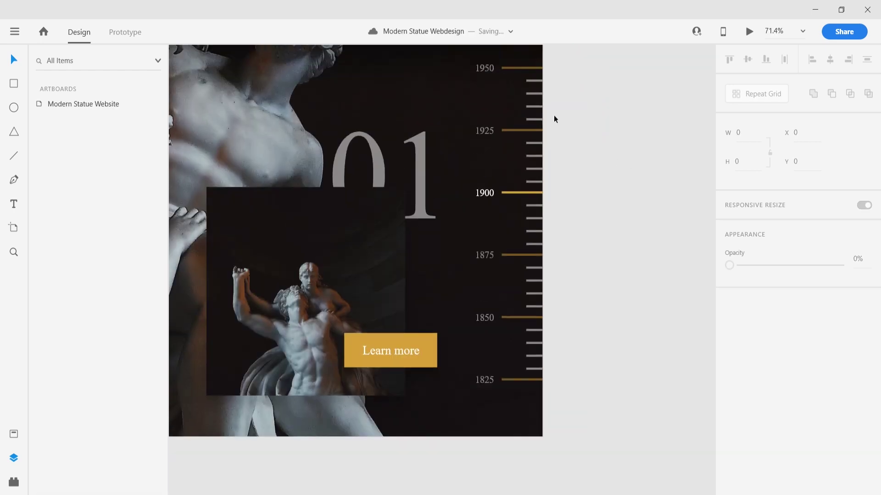
scroll(554, 115, "up", 3)
left_click(442, 196)
scroll(443, 195, "up", 5)
left_click(381, 141)
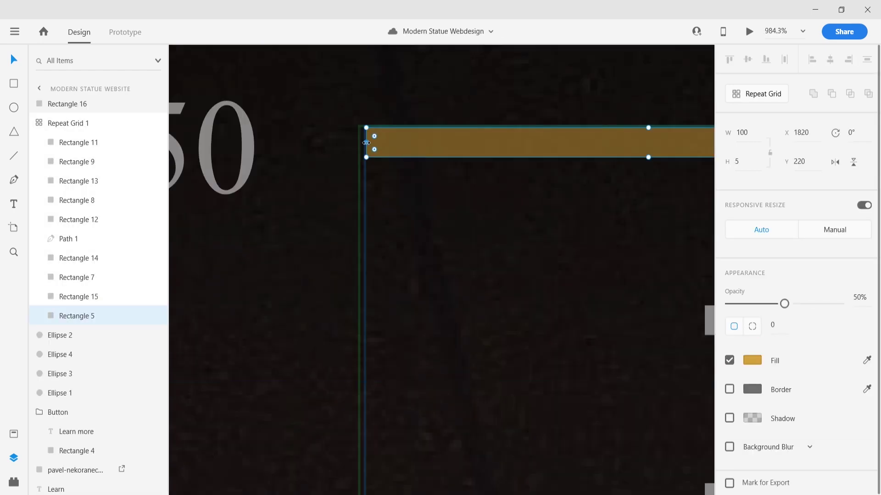
scroll(549, 199, "down", 5)
left_click(548, 199)
scroll(426, 197, "up", 3)
left_click(427, 202)
scroll(421, 188, "down", 3)
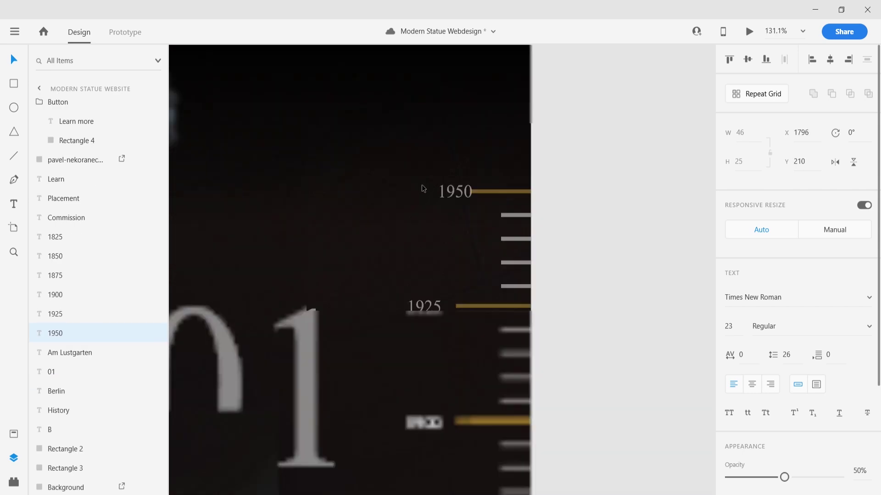
left_click(592, 189)
scroll(593, 189, "down", 1)
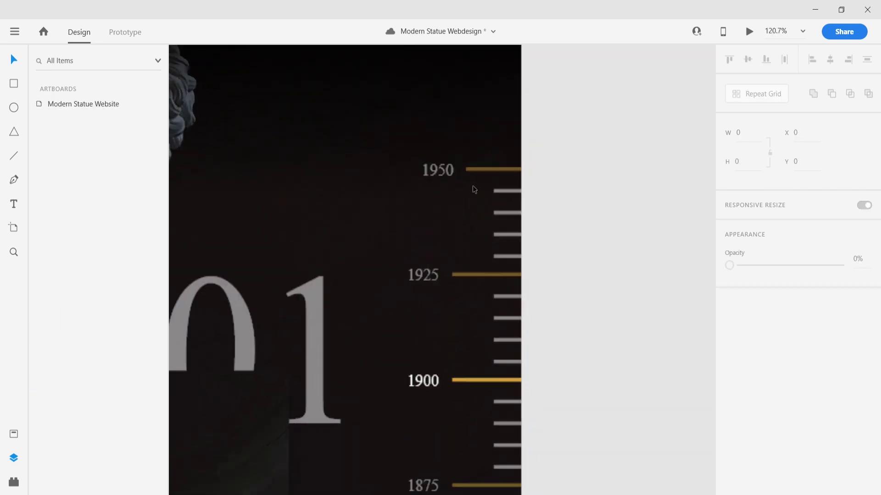
scroll(569, 165, "down", 4)
scroll(433, 201, "up", 5)
scroll(488, 250, "down", 4)
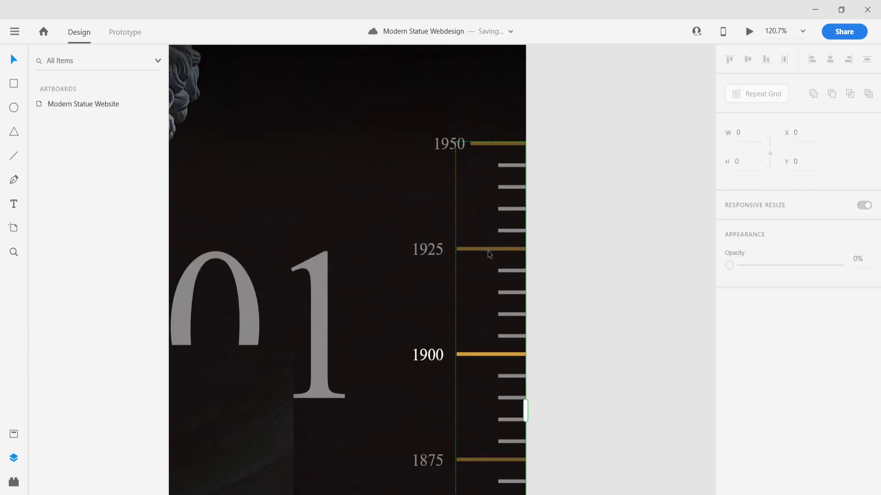
Step: Try resizing the whole repeated ruler, then undo the two changes
left_click_drag(473, 354, 313, 146)
scroll(508, 372, "down", 1)
left_click(508, 373)
scroll(508, 372, "down", 2)
left_click_drag(491, 444, 490, 157)
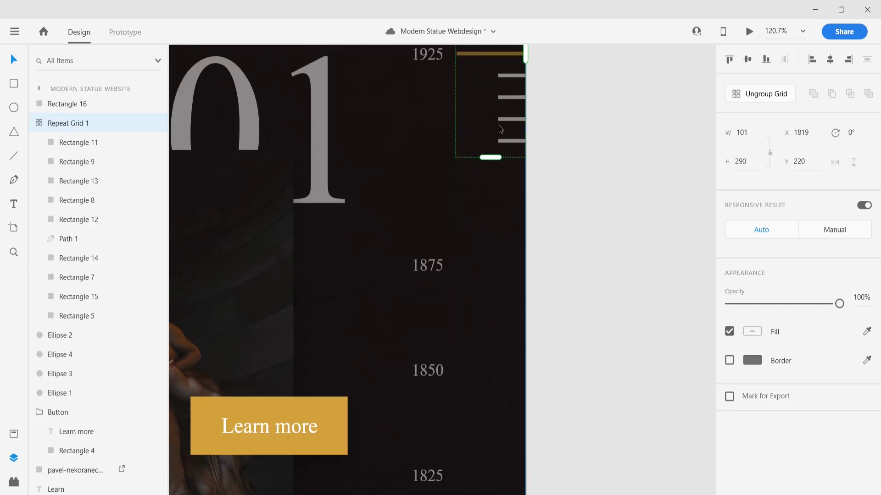
scroll(528, 230, "up", 3)
key("ctrl+z")
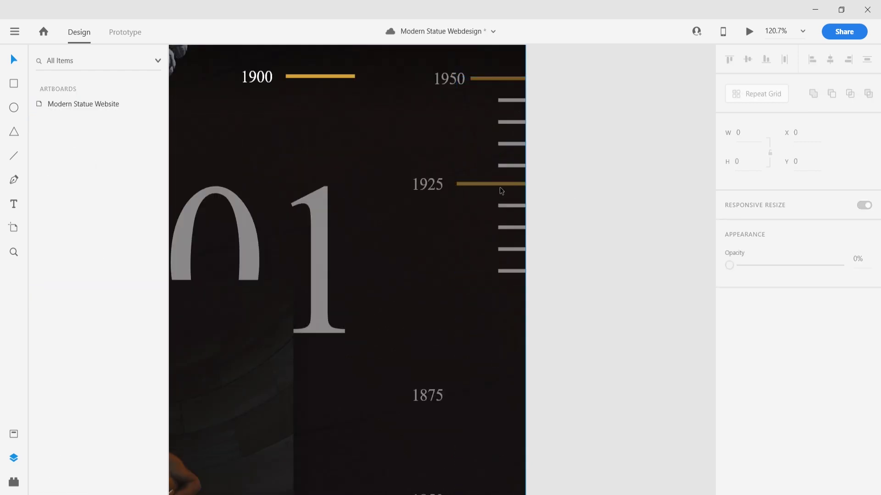
key("ctrl+z")
key("ctrl+z")
Step: Drag the ruler's Repeat Grid bottom handle down to lengthen it
left_click(520, 155)
left_click(585, 89)
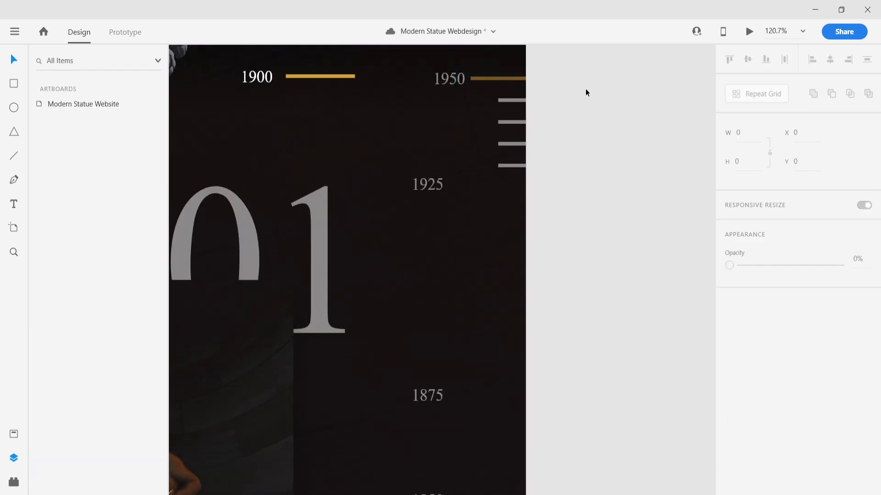
scroll(516, 121, "up", 3)
scroll(580, 257, "down", 4)
scroll(580, 261, "down", 3)
left_click_drag(499, 324, 500, 395)
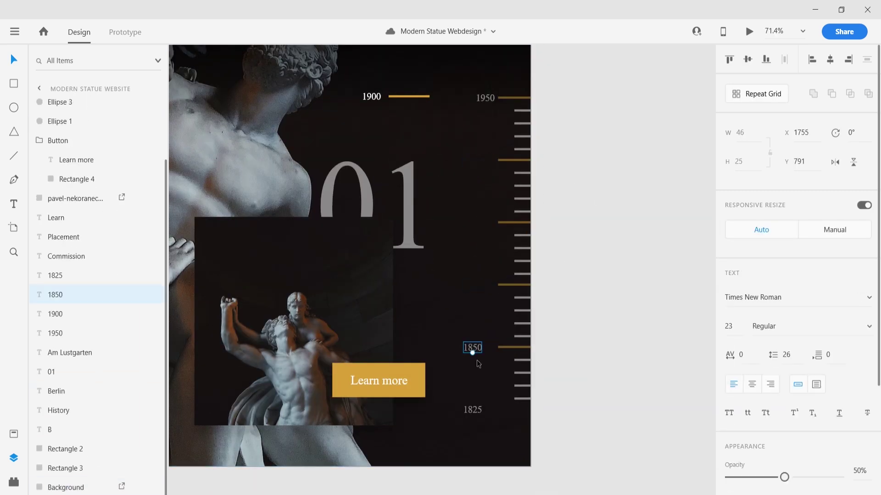
Step: Move the 1900 label and gold tick down the ruler and start retyping its year
left_click_drag(409, 98, 510, 227)
scroll(512, 165, "up", 5)
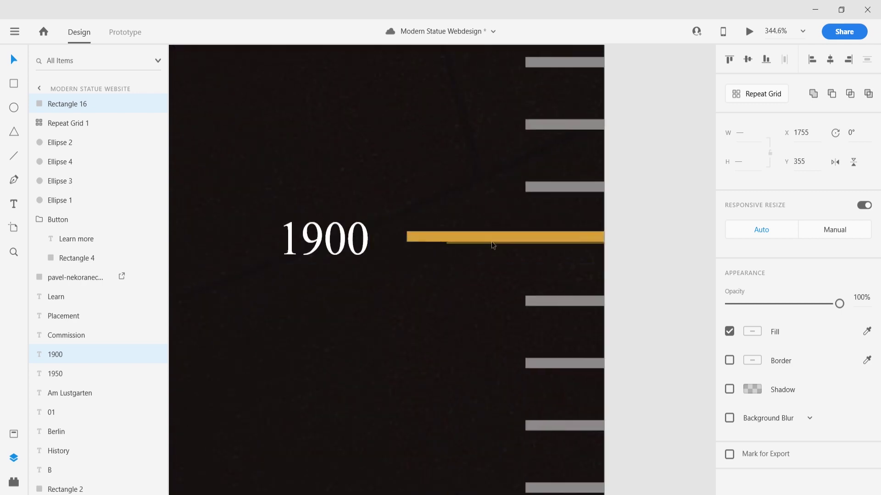
left_click(635, 208)
double_click(356, 232)
key("BackSpace")
key("BackSpace")
type("25")
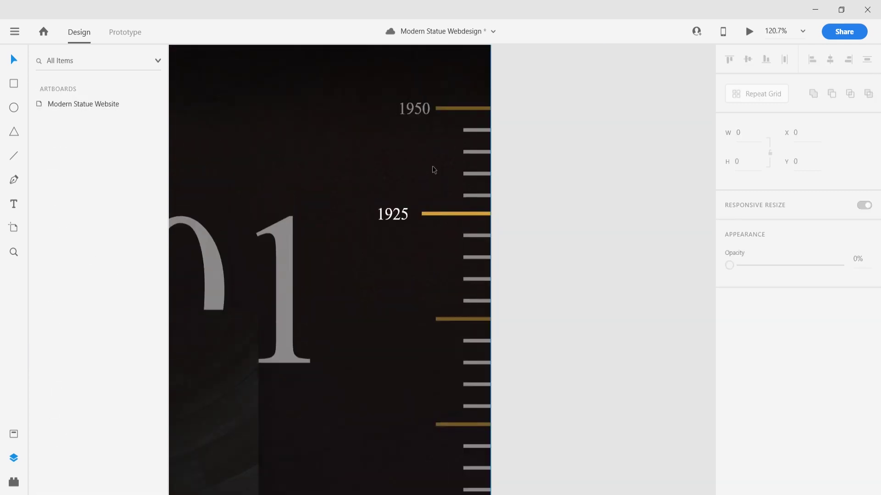
Step: Drag copies of the year label down to create the 1875 and 1850 labels
left_click(422, 319)
scroll(574, 264, "down", 2)
left_click_drag(413, 231, 422, 334)
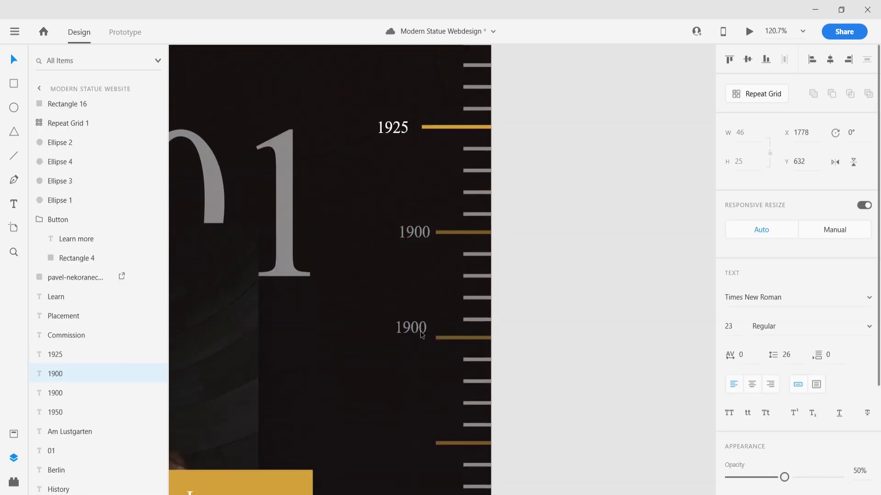
key("Escape")
scroll(414, 229, "down", 2)
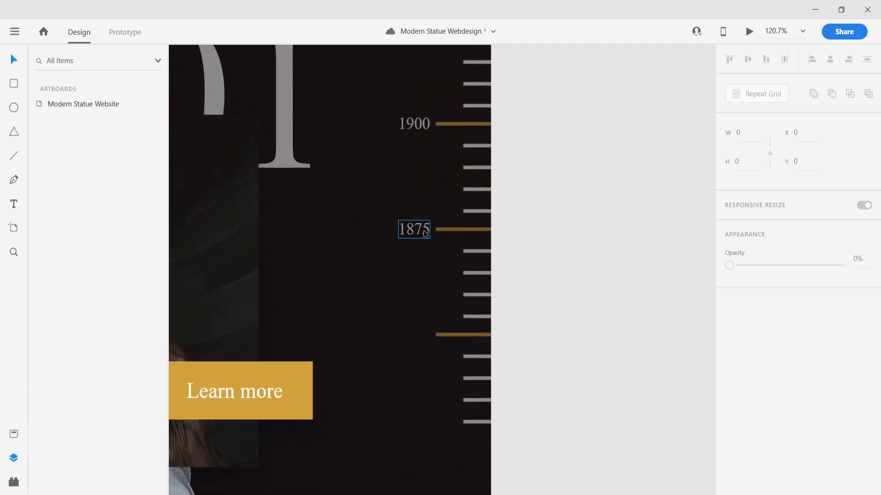
left_click_drag(414, 229, 421, 336)
key("Escape")
key("Escape")
scroll(590, 251, "down", 5)
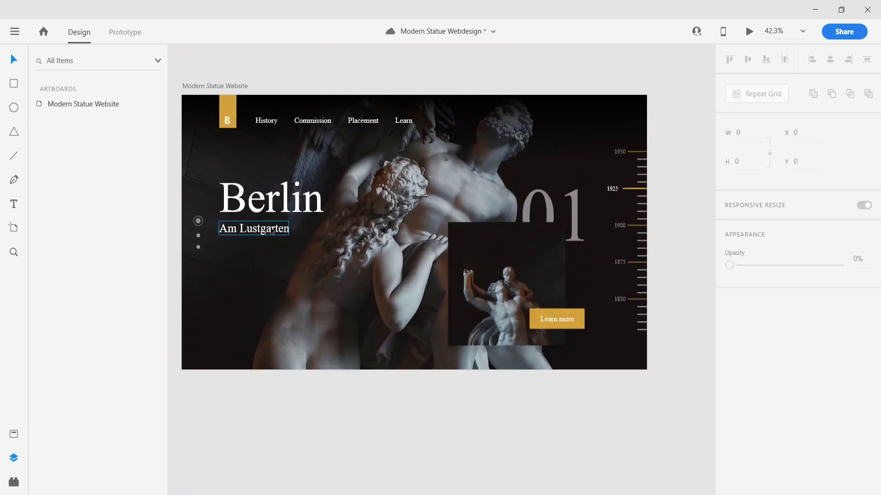
Step: Add the Lustgarten description text box under Am Lustgarten at font size 25
left_click_drag(221, 247, 360, 321)
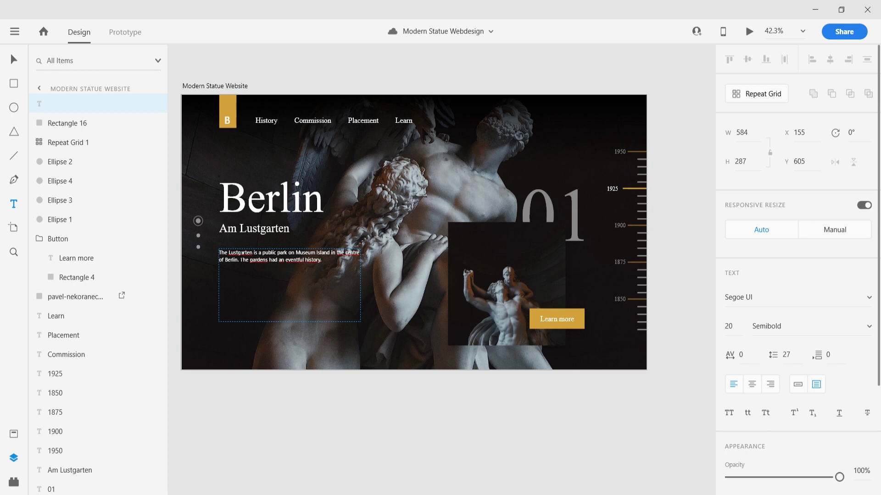
key("ctrl+a")
left_click(862, 468)
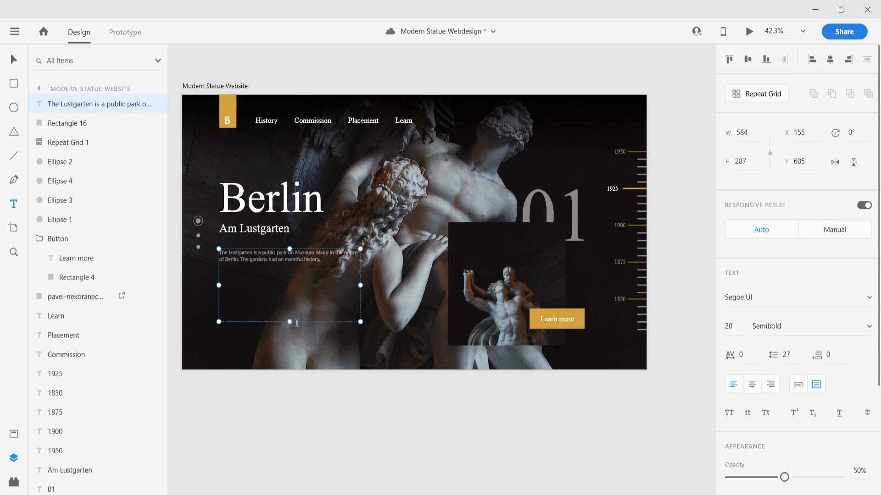
scroll(300, 258, "left", 2)
type("25")
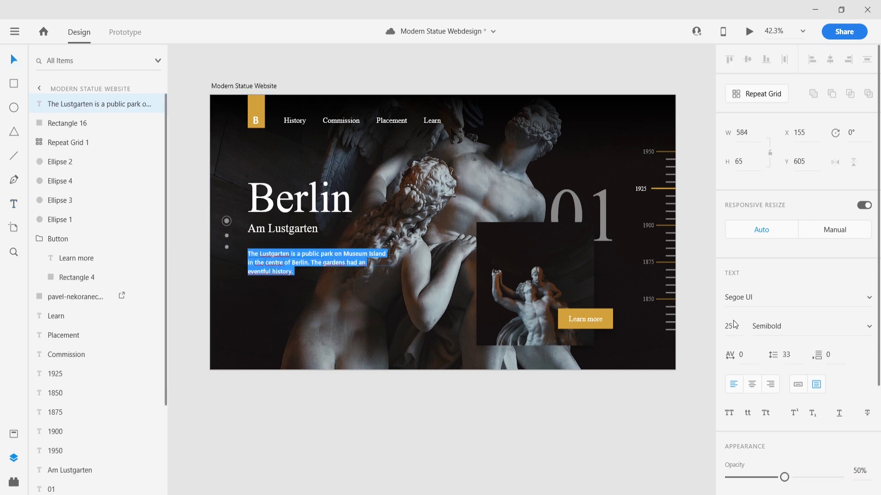
key("Return")
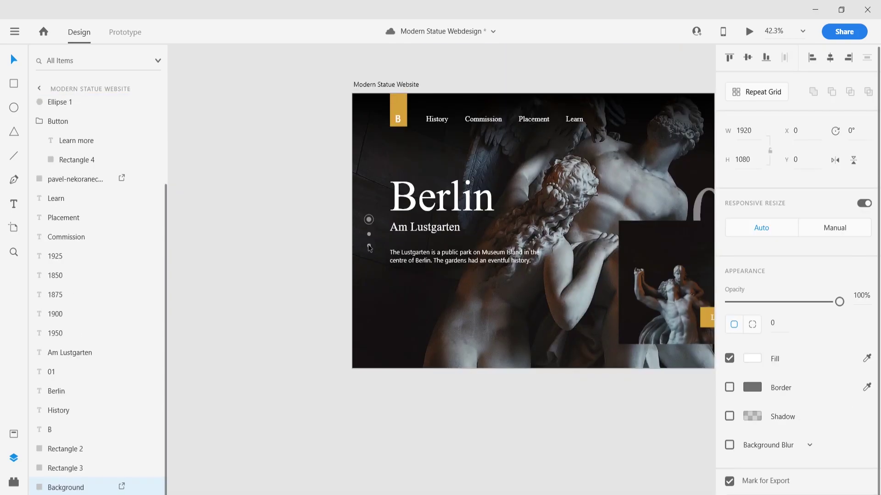
Step: Type the 'Read more' link text and set its weight to Semibold
type("Re")
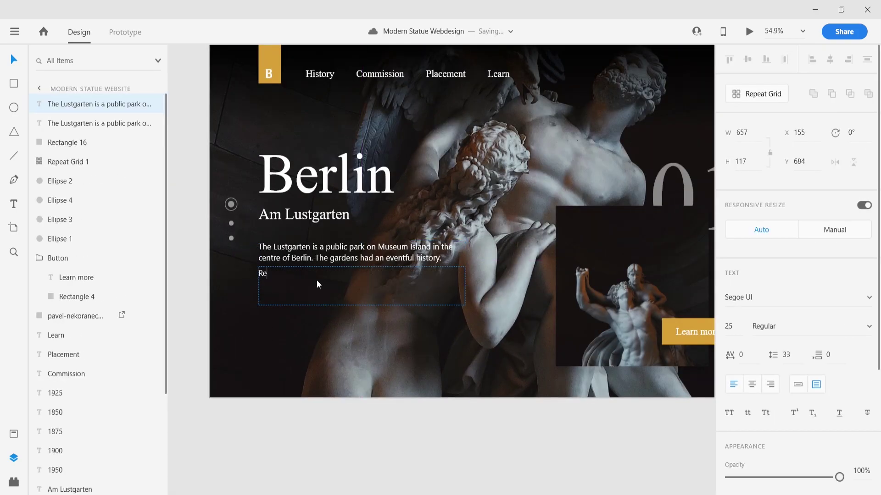
left_click_drag(251, 285, 289, 284)
left_click(809, 326)
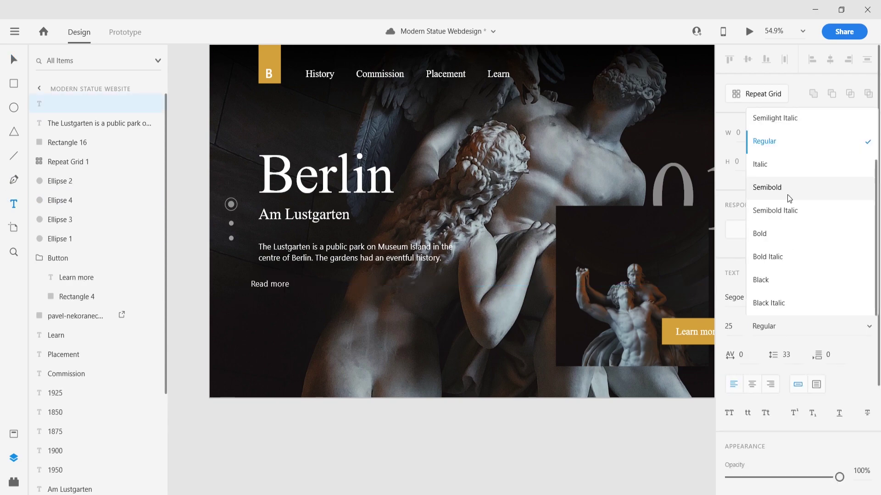
left_click(820, 186)
scroll(868, 362, "down", 3)
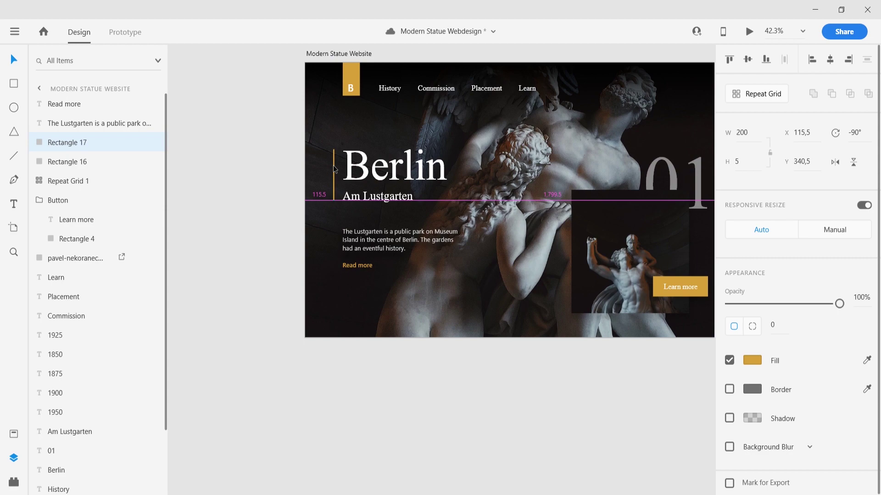
Step: Shift the gold bar left of the headline and lay a white bar over its top
left_click_drag(333, 165, 328, 174)
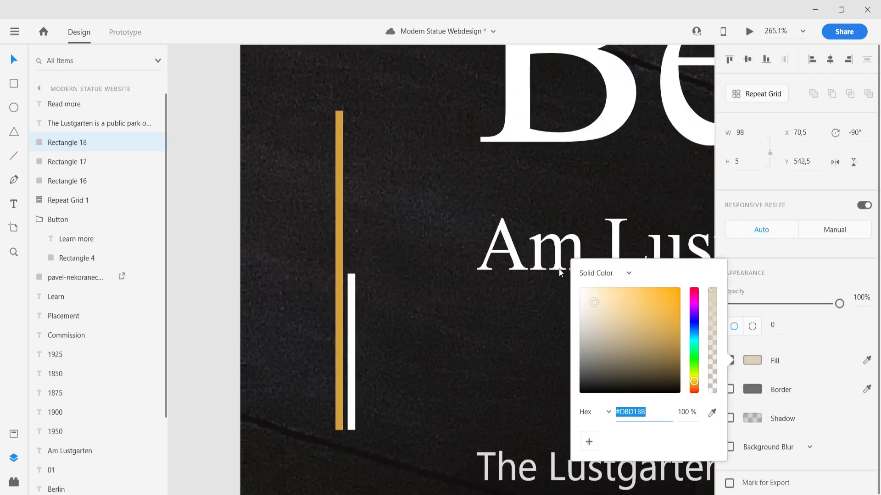
mouse_move(352, 276)
left_mouse_down()
mouse_move(339, 295)
mouse_move(338, 133)
left_mouse_up()
scroll(330, 207, "up", 3)
scroll(340, 184, "up", 2)
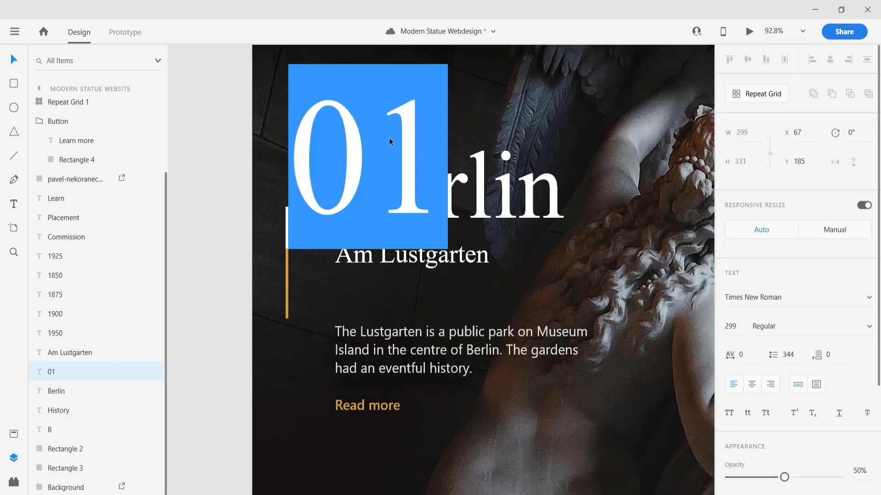
Step: Position the 01 and 02 slide labels beside the bar, with 02 above it
type("Statue")
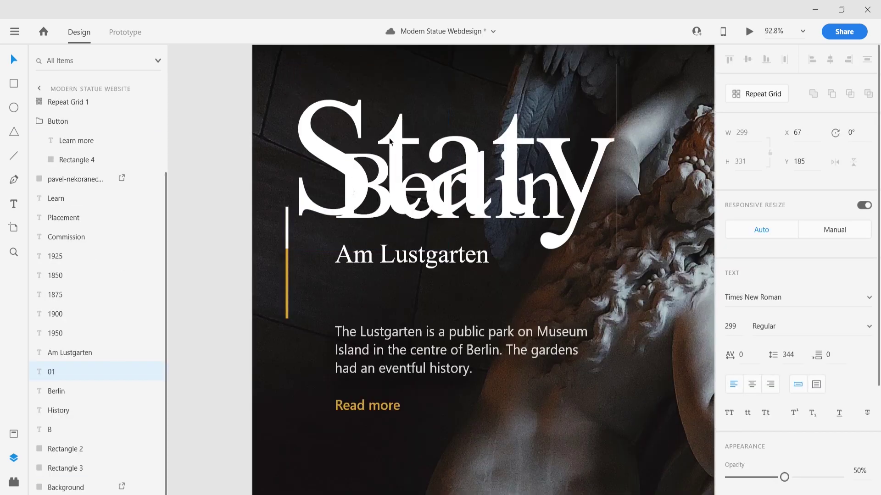
key("Escape")
key("ctrl+minus")
left_click_drag(354, 211, 547, 211)
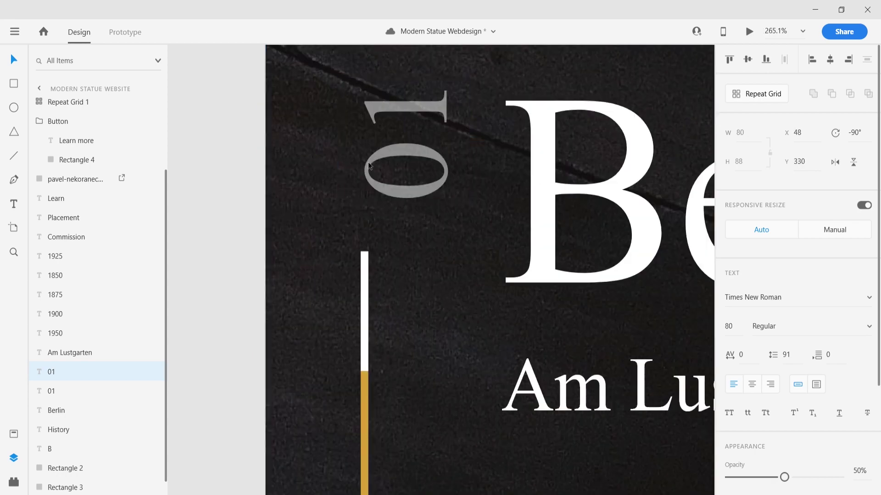
key("Escape")
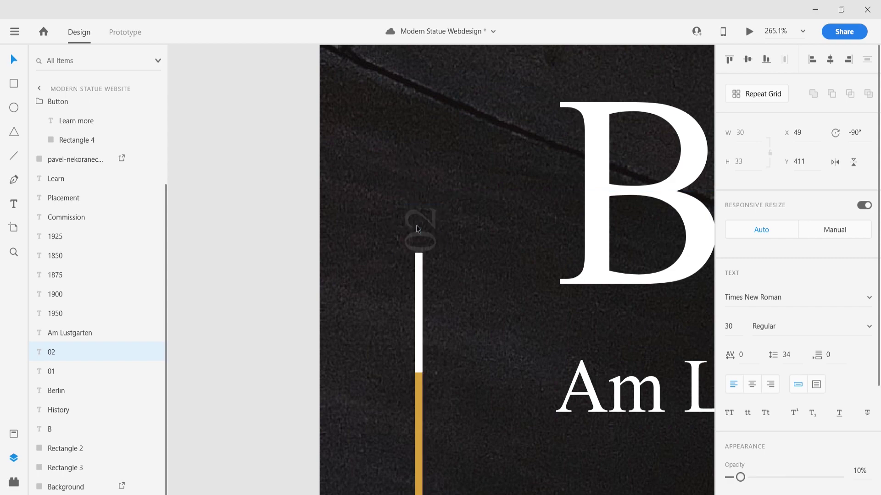
left_click_drag(416, 225, 416, 177)
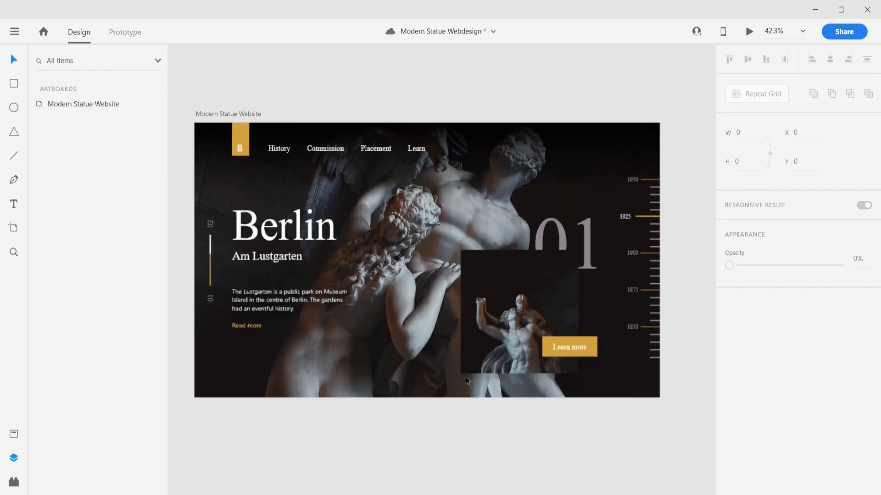
Step: Place a statue photo along the artboard's bottom edge and download the geometric statue photo
mouse_move(541, 286)
left_mouse_down()
mouse_move(273, 402)
mouse_move(323, 399)
left_mouse_up()
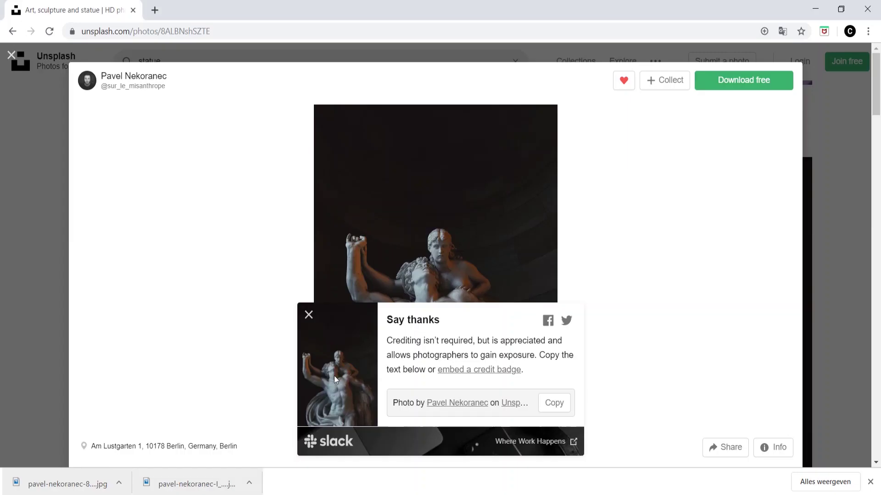
scroll(334, 376, "down", 10)
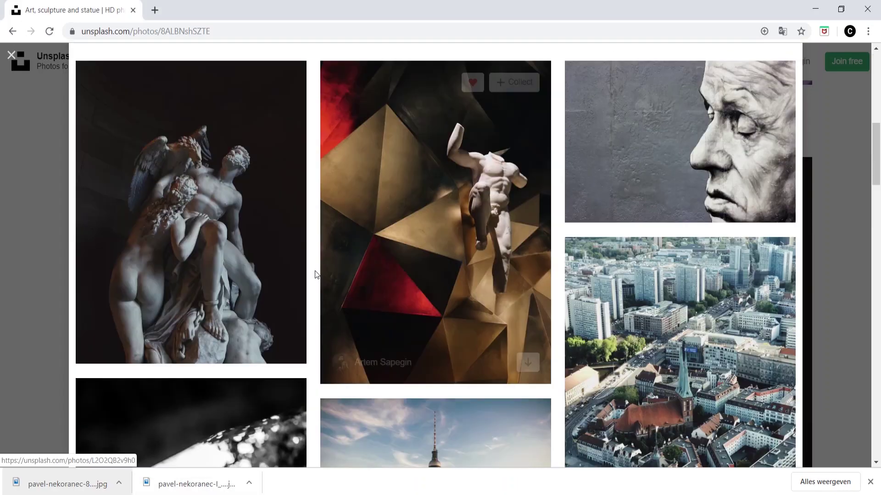
scroll(314, 271, "down", 5)
scroll(466, 215, "down", 5)
scroll(474, 231, "up", 8)
left_click(474, 230)
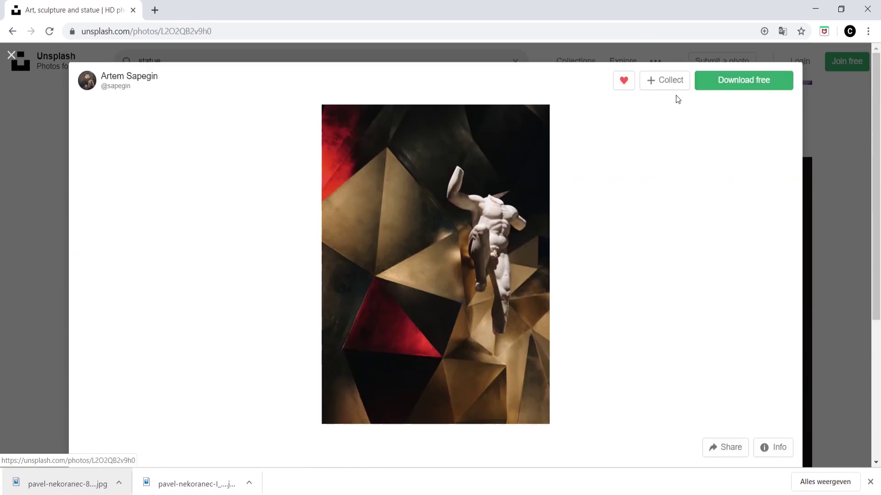
left_click(734, 80)
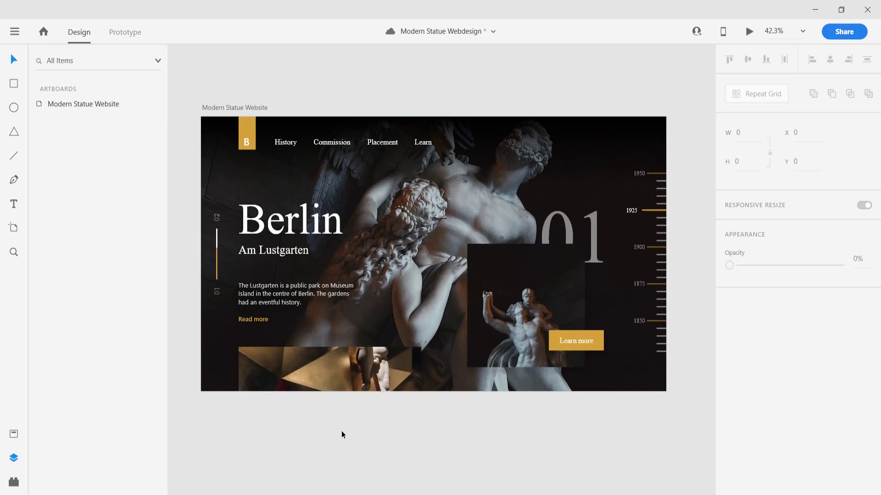